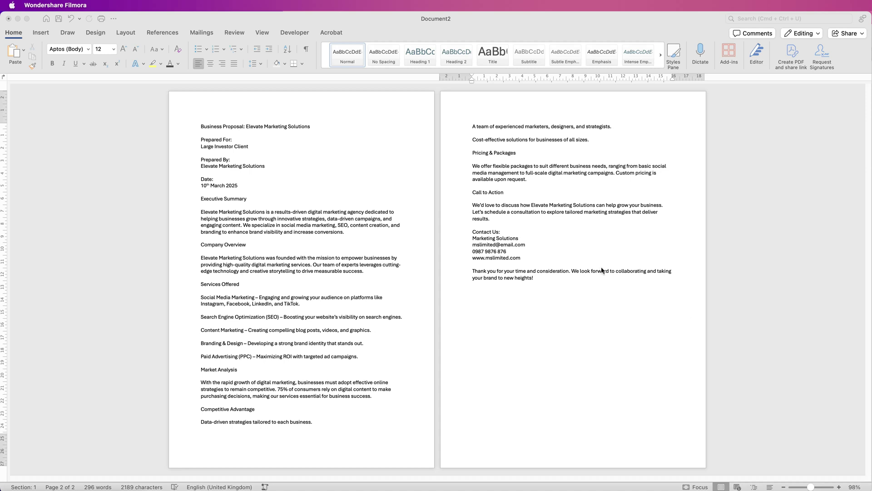
{"action": "left_click", "coordinate": [12, 36]}
{"action": "left_click", "coordinate": [12, 35]}
{"action": "left_click", "coordinate": [13, 36]}
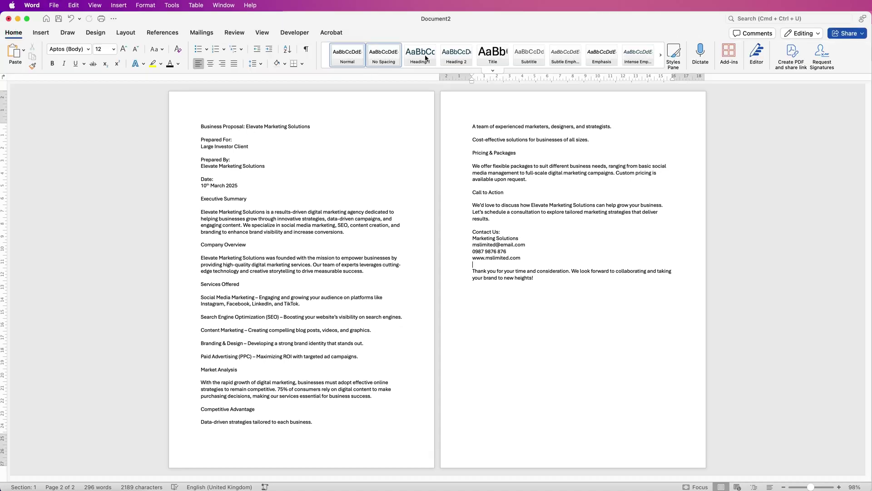
{"action": "left_click", "coordinate": [660, 57]}
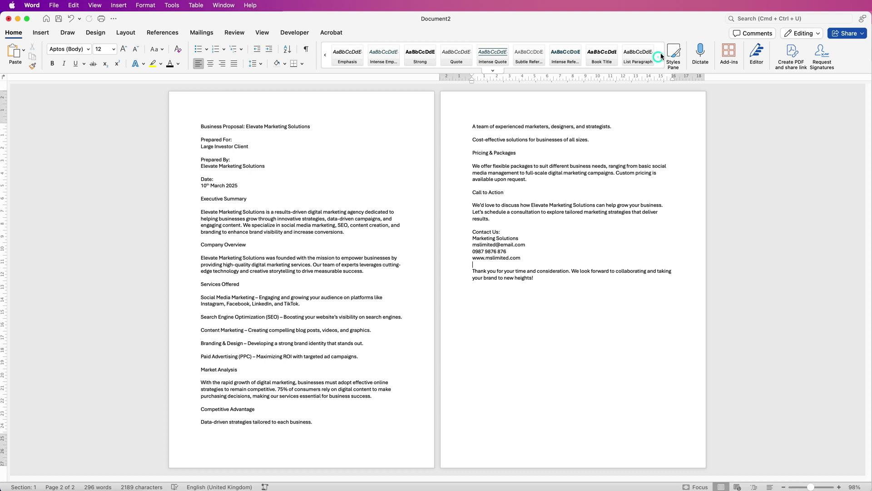
{"action": "left_click", "coordinate": [325, 54]}
{"action": "left_click", "coordinate": [96, 35]}
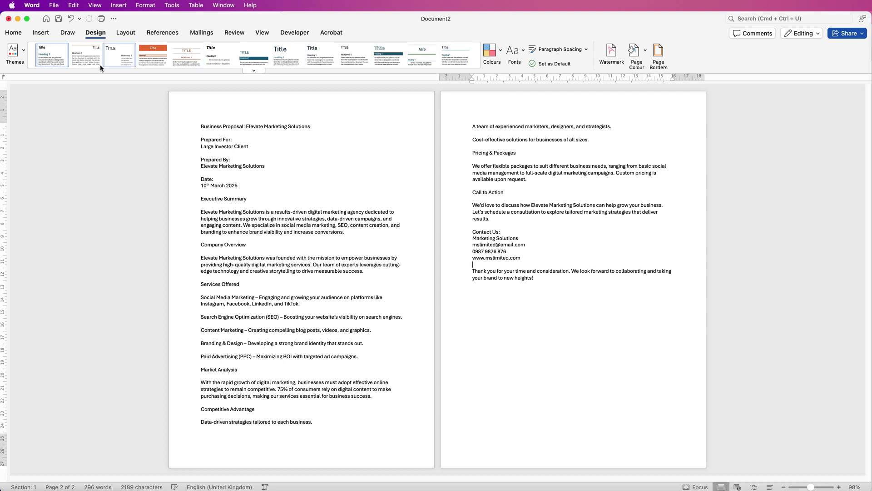
{"action": "left_click", "coordinate": [14, 33]}
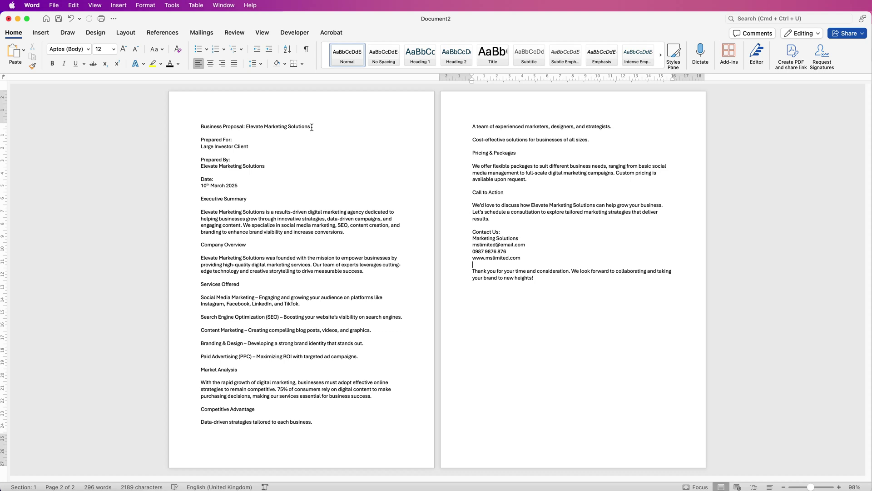
Step: Apply the Title style to the document's opening line and Heading 1 to the Prepared For, Prepared By, Date and Executive Summary lines
{"action": "left_click_drag", "start_coordinate": [311, 126], "coordinate": [203, 127]}
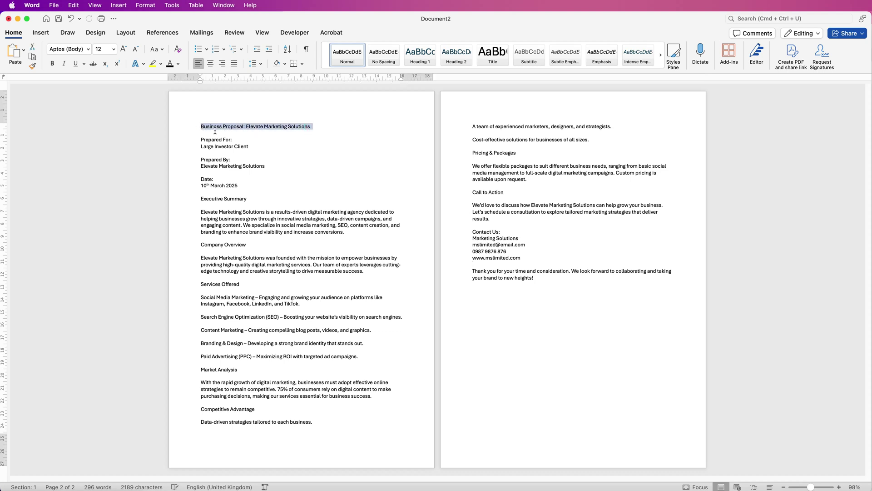
{"action": "left_click", "coordinate": [493, 55]}
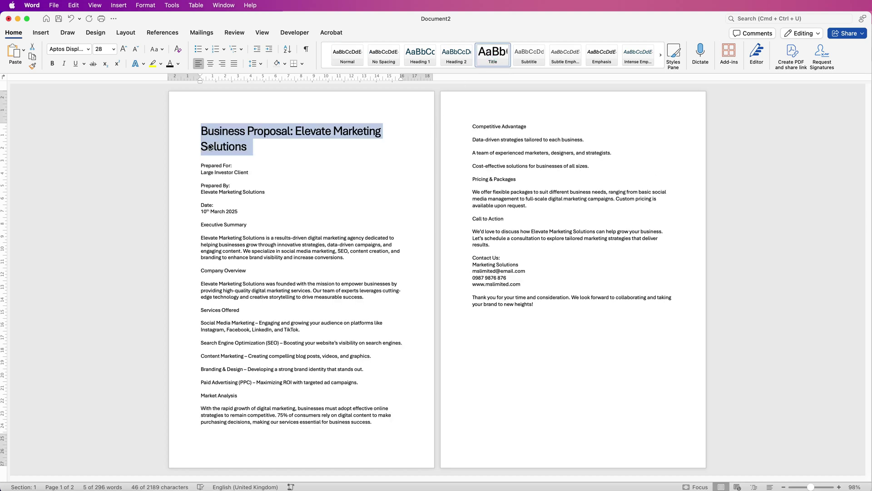
{"action": "left_click_drag", "start_coordinate": [234, 165], "coordinate": [214, 165]}
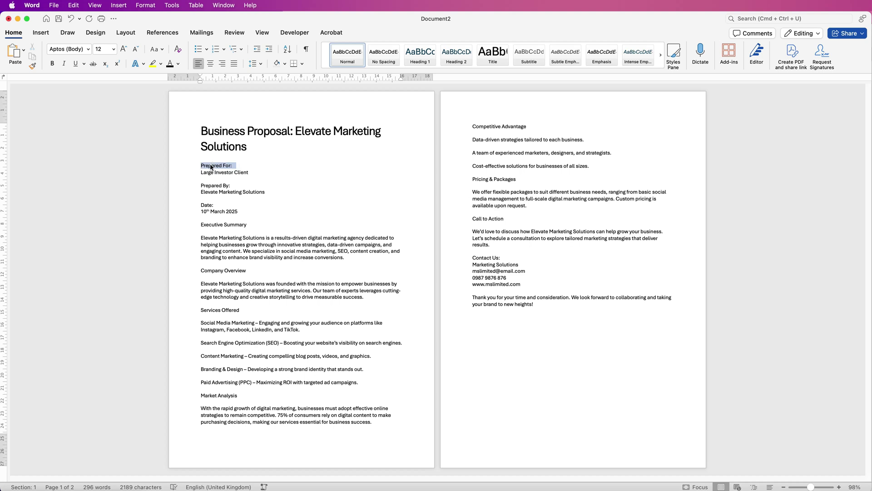
{"action": "left_click", "coordinate": [418, 59]}
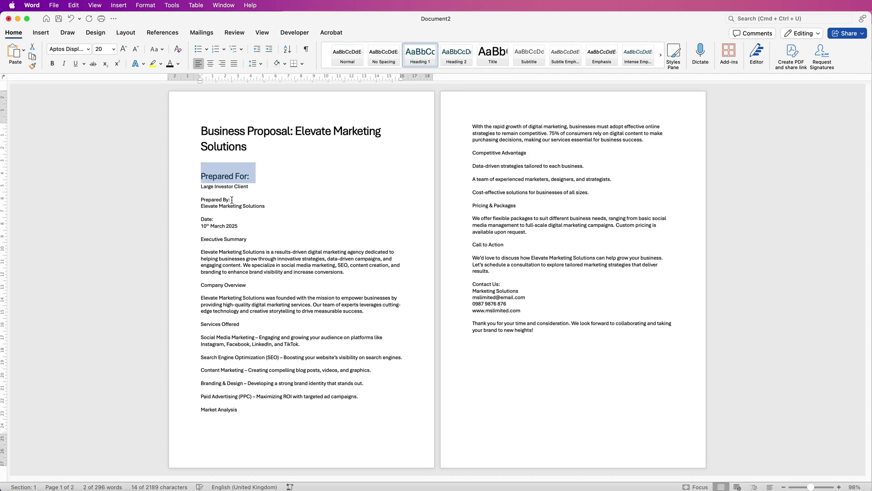
{"action": "left_click_drag", "start_coordinate": [233, 200], "coordinate": [201, 200]}
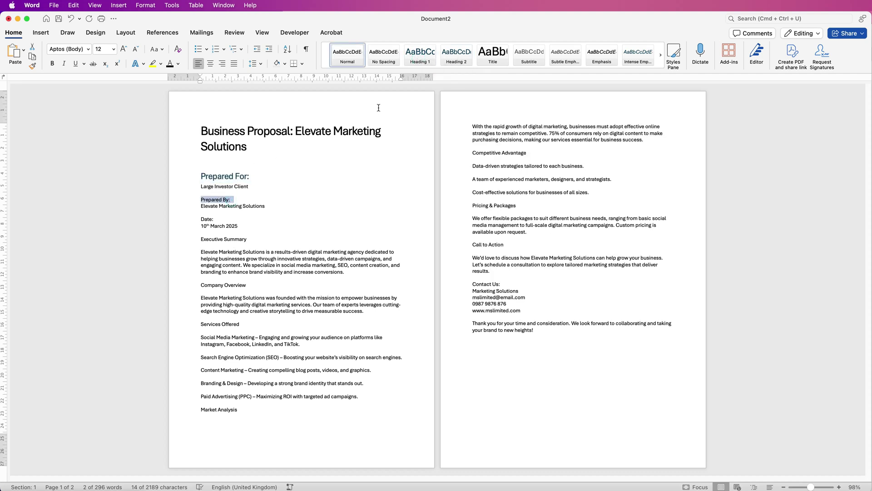
{"action": "left_click", "coordinate": [423, 59]}
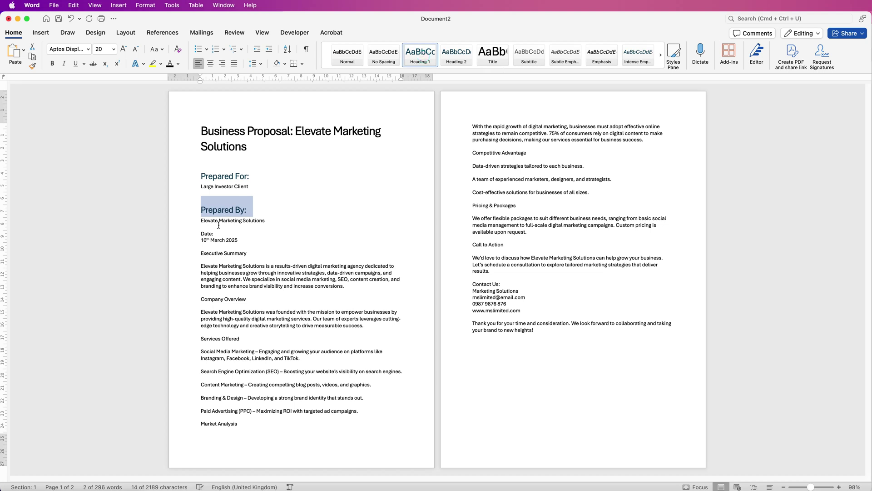
{"action": "left_click_drag", "start_coordinate": [216, 234], "coordinate": [201, 233]}
{"action": "left_click", "coordinate": [423, 59]}
{"action": "left_click_drag", "start_coordinate": [249, 269], "coordinate": [201, 268]}
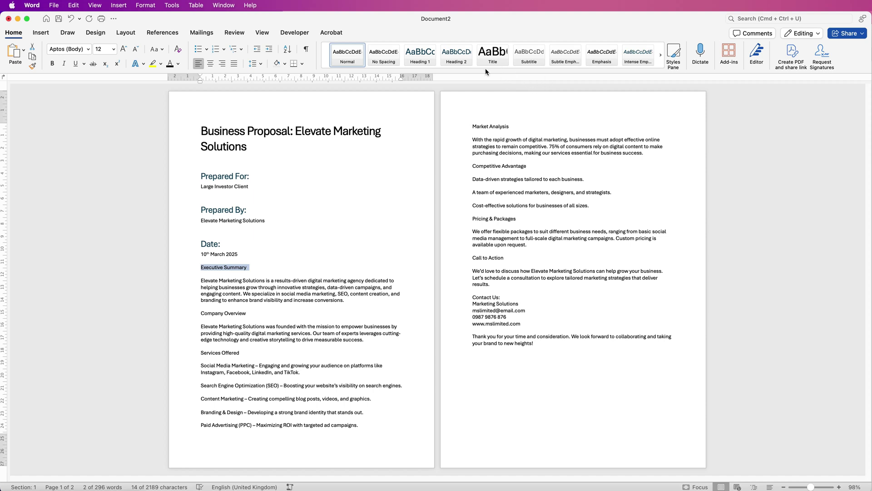
{"action": "left_click", "coordinate": [424, 61]}
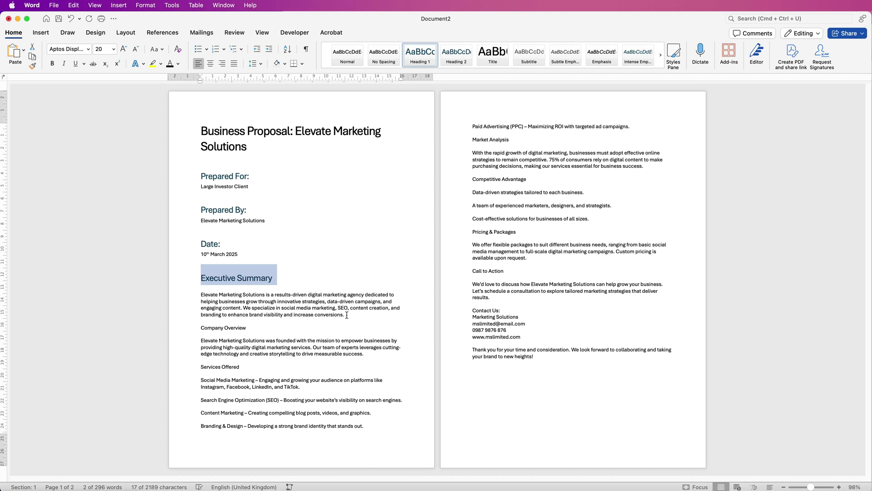
Step: Format the paragraph under Executive Summary with the Strong and Quote styles, after trying the Emphasis style
{"action": "left_click_drag", "start_coordinate": [344, 316], "coordinate": [202, 299]}
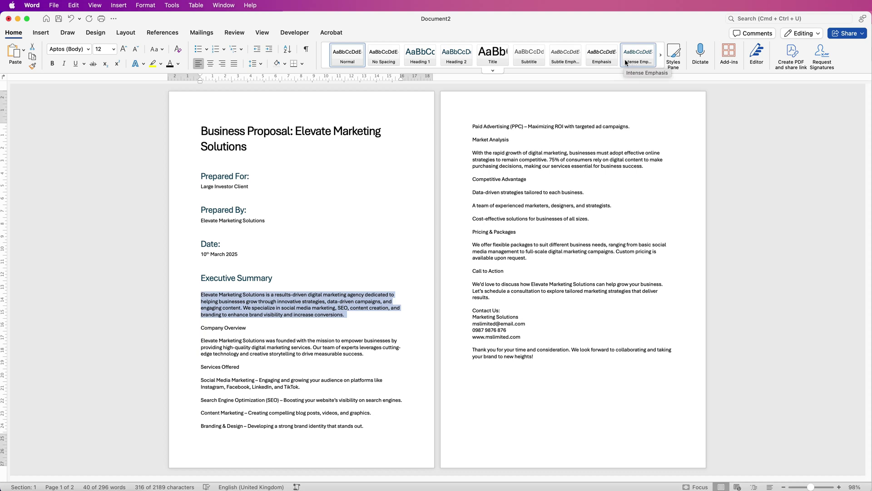
{"action": "left_click", "coordinate": [661, 55]}
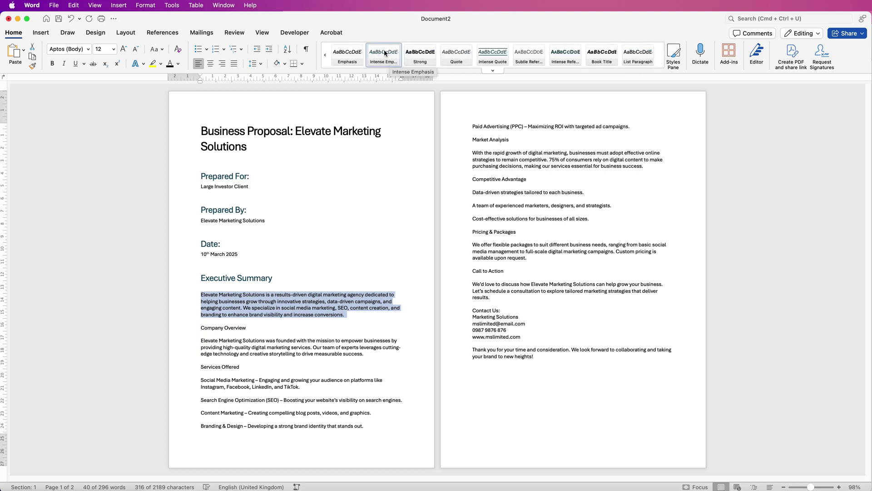
{"action": "left_click", "coordinate": [349, 52]}
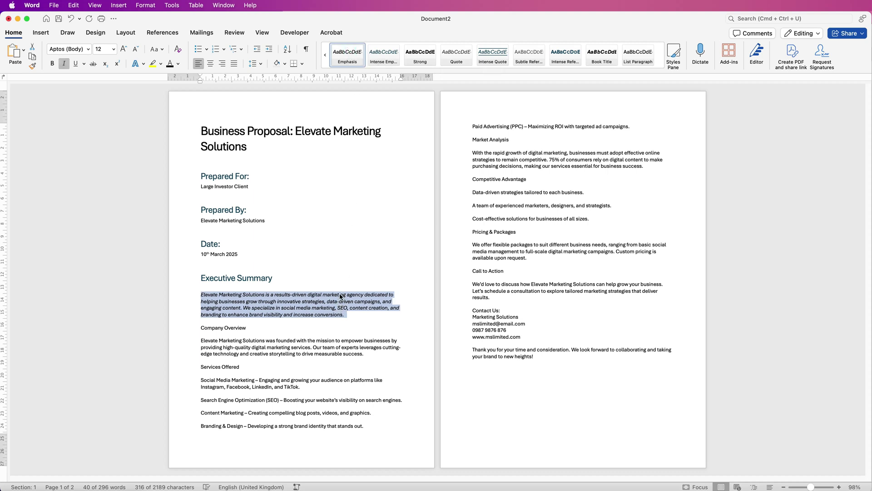
{"action": "left_click", "coordinate": [420, 57]}
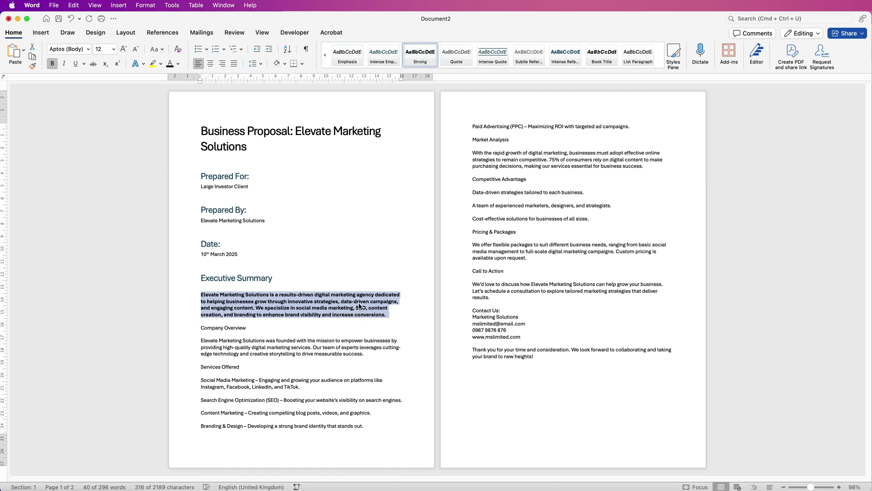
{"action": "left_click", "coordinate": [458, 55]}
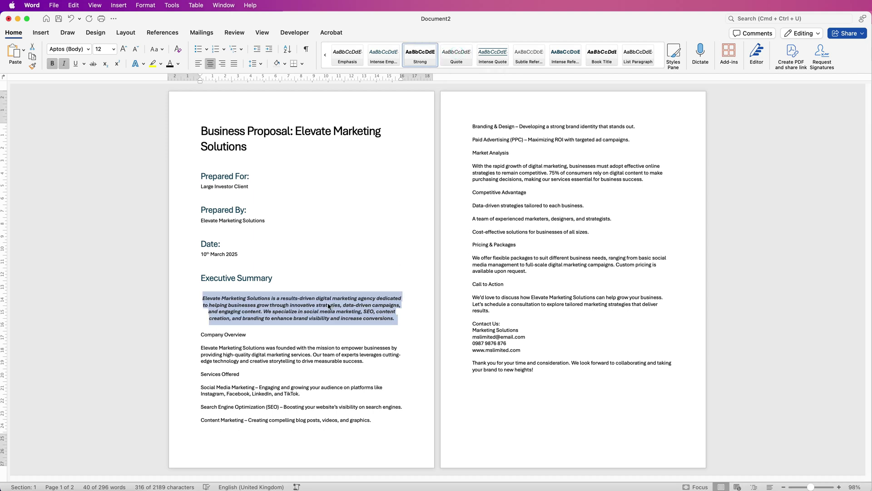
{"action": "left_click", "coordinate": [359, 281]}
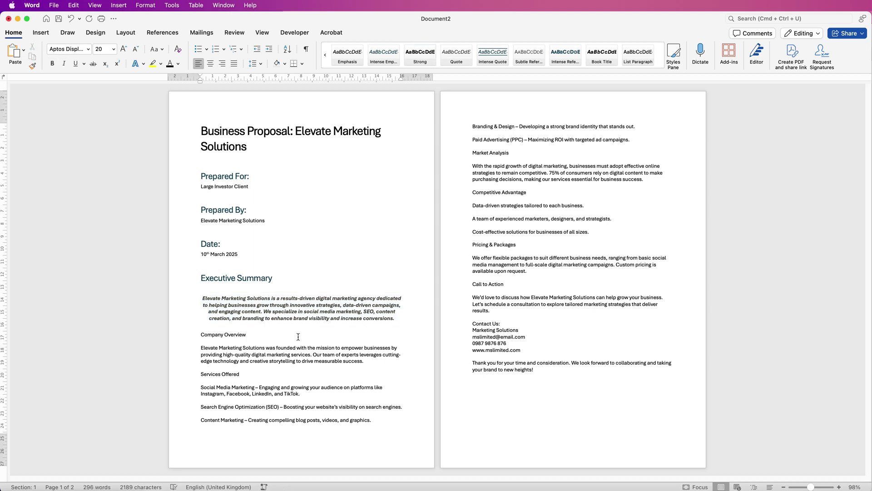
Step: Apply the Heading 1 style to the Company Overview, Services Offered, Market Analysis and Competitive Advantage lines
{"action": "left_click_drag", "start_coordinate": [248, 335], "coordinate": [202, 336]}
{"action": "left_click", "coordinate": [325, 55]}
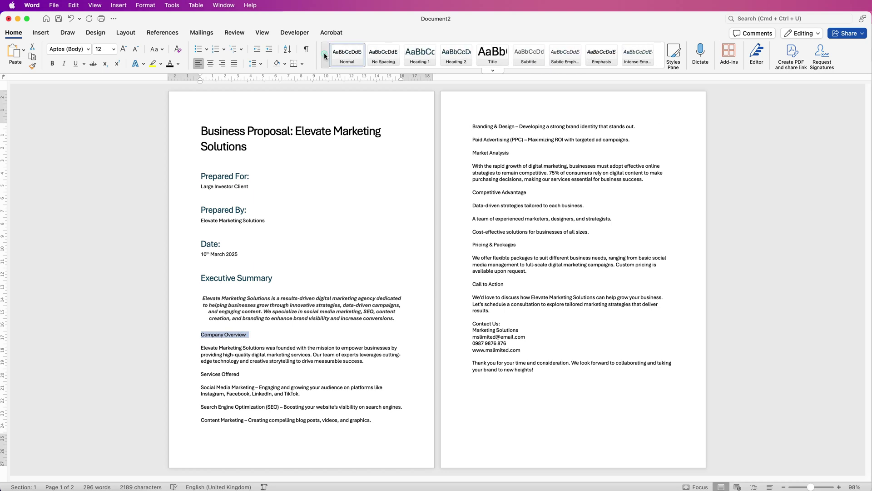
{"action": "left_click", "coordinate": [421, 54]}
{"action": "left_click_drag", "start_coordinate": [241, 390], "coordinate": [201, 389]}
{"action": "left_click", "coordinate": [420, 55]}
{"action": "left_click_drag", "start_coordinate": [509, 180], "coordinate": [473, 180]}
{"action": "left_click", "coordinate": [421, 54]}
{"action": "left_click_drag", "start_coordinate": [527, 233], "coordinate": [472, 233]}
{"action": "left_click", "coordinate": [421, 55]}
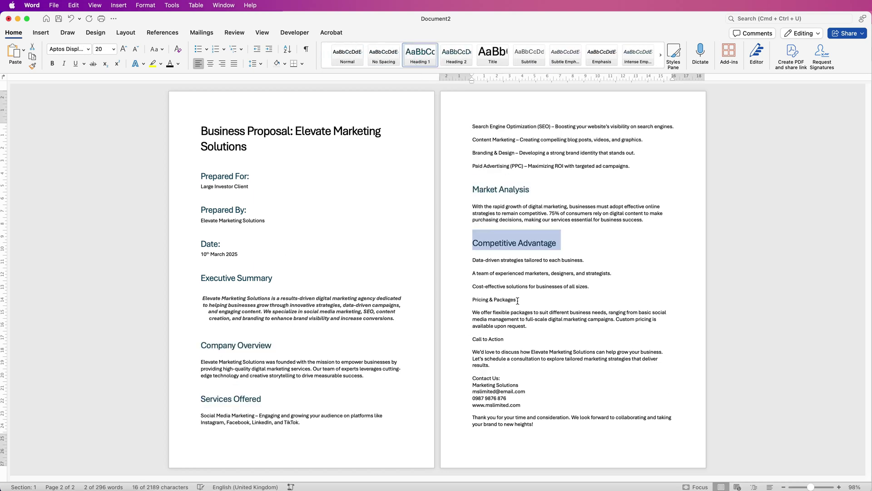
Step: Apply Heading 1 to the Pricing & Packages and Call to Action lines, and Heading 2 to the Contact Us line
{"action": "left_click_drag", "start_coordinate": [517, 300], "coordinate": [473, 300]}
{"action": "left_click", "coordinate": [420, 54]}
{"action": "left_click_drag", "start_coordinate": [366, 408], "coordinate": [337, 408]}
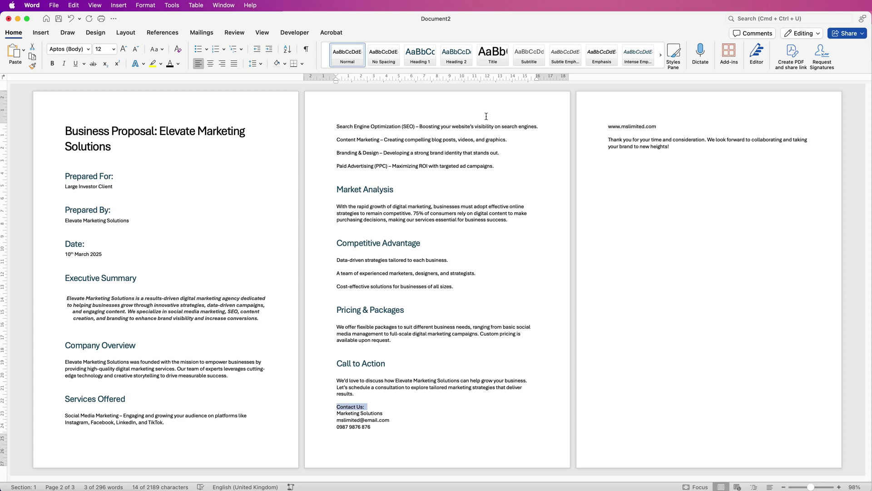
{"action": "left_click", "coordinate": [462, 58]}
Step: Turn the four service lines from Search Engine Optimization to Paid Advertising into a bulleted list
{"action": "left_click_drag", "start_coordinate": [498, 166], "coordinate": [340, 129]}
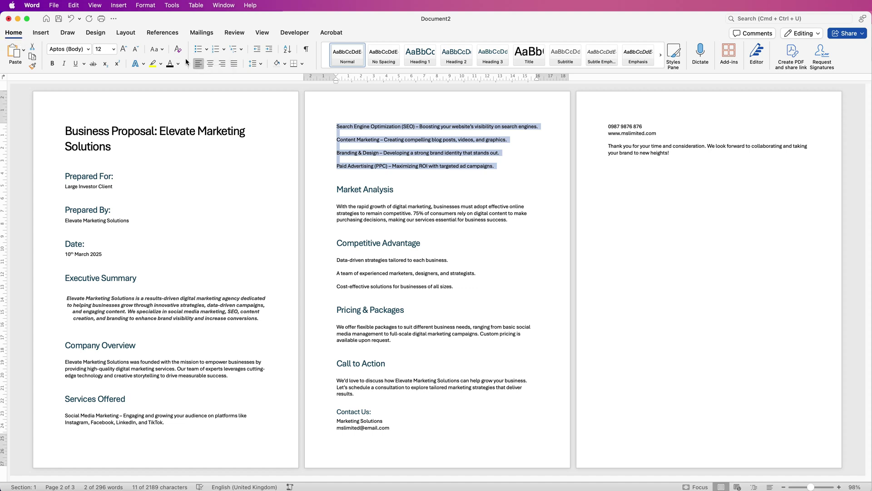
{"action": "left_click", "coordinate": [198, 48]}
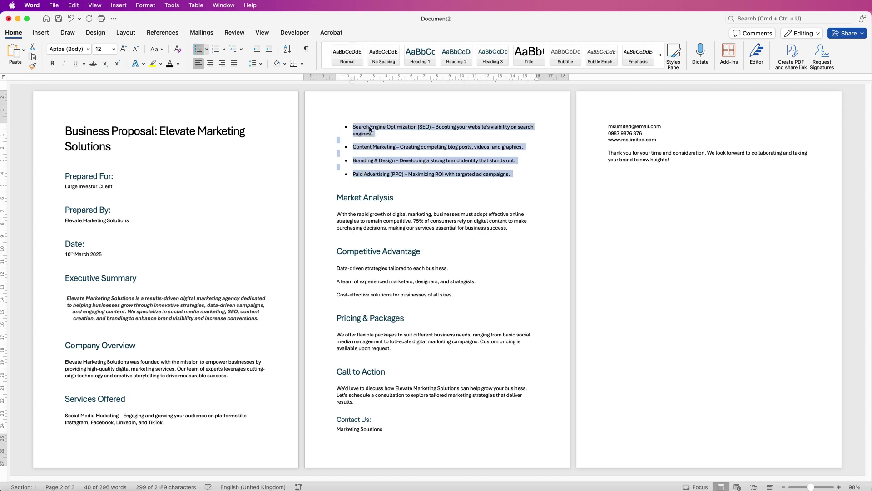
Step: Try the Intense Emphasis, Intense Reference and Intense Quote styles on the three lines under Competitive Advantage, undoing the unwanted styling
{"action": "left_click", "coordinate": [455, 296]}
{"action": "left_click_drag", "start_coordinate": [455, 294], "coordinate": [340, 275]}
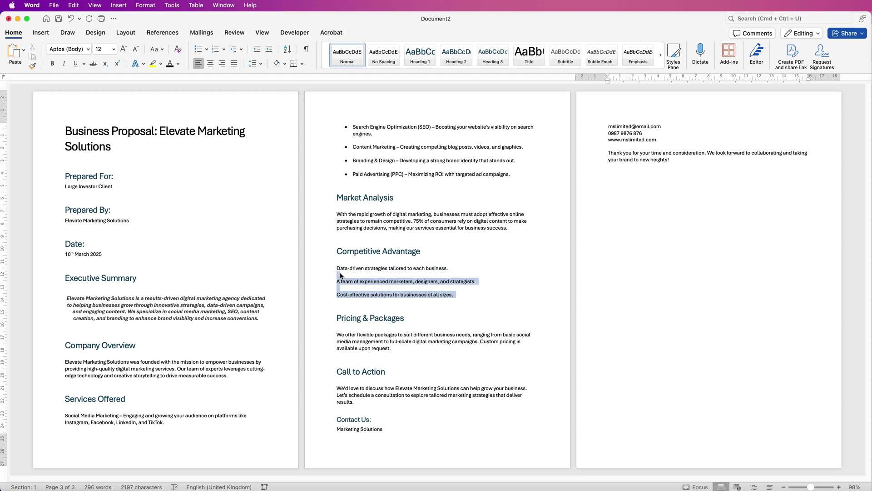
{"action": "left_click", "coordinate": [661, 55]}
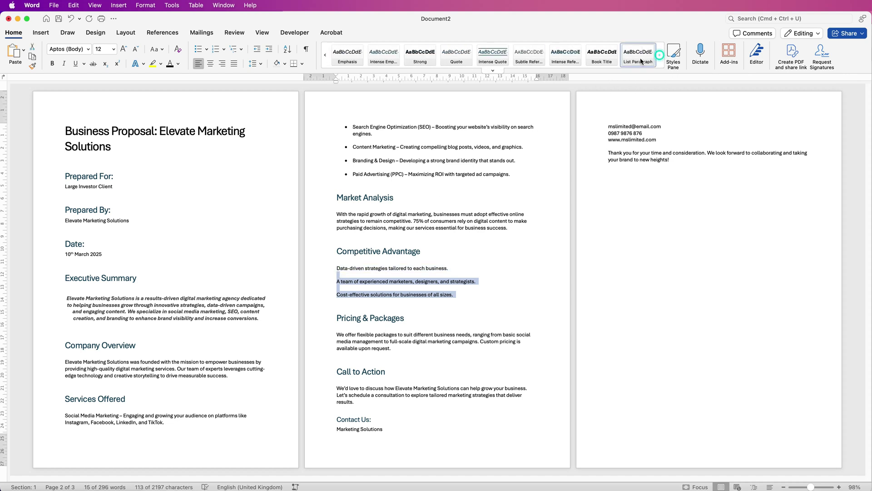
{"action": "key", "text": "super+z"}
{"action": "left_click", "coordinate": [384, 58]}
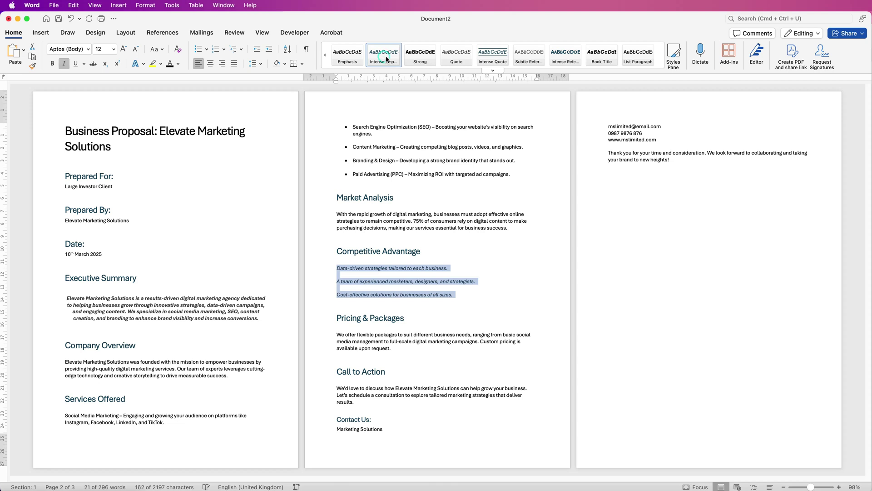
{"action": "left_click", "coordinate": [567, 58]}
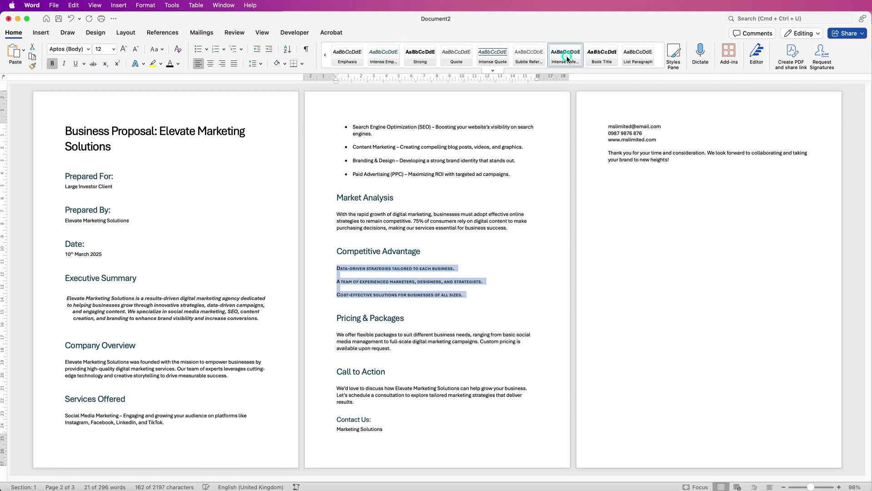
{"action": "left_click", "coordinate": [462, 306]}
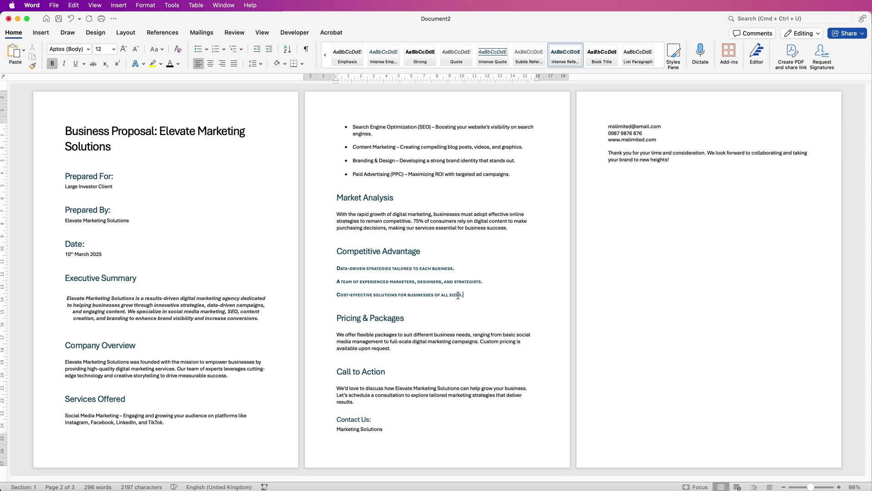
{"action": "key", "text": "super+z"}
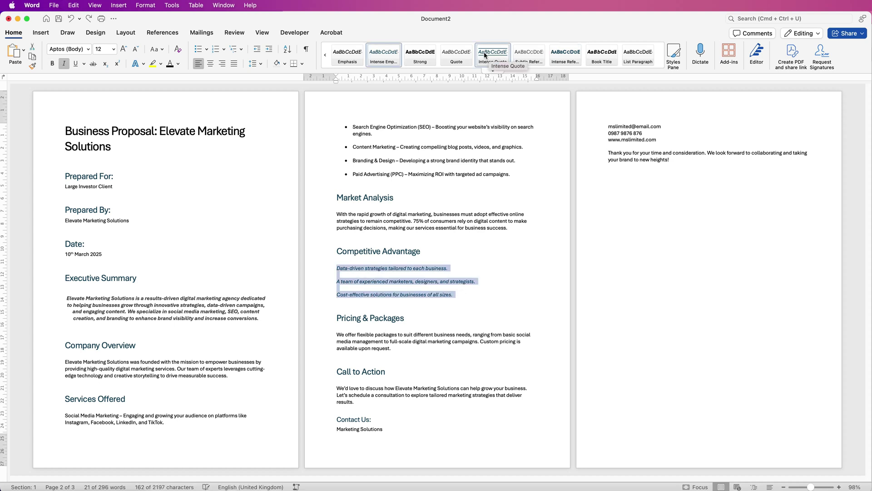
{"action": "left_click", "coordinate": [490, 55]}
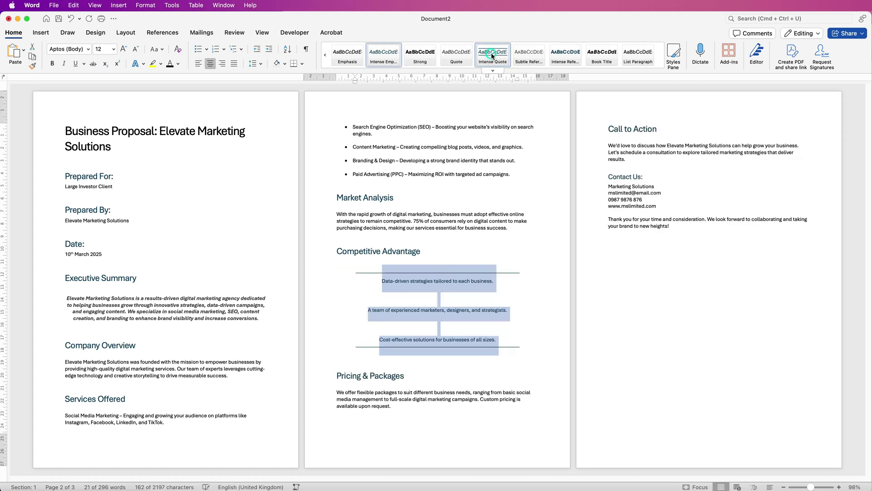
{"action": "left_click", "coordinate": [465, 300]}
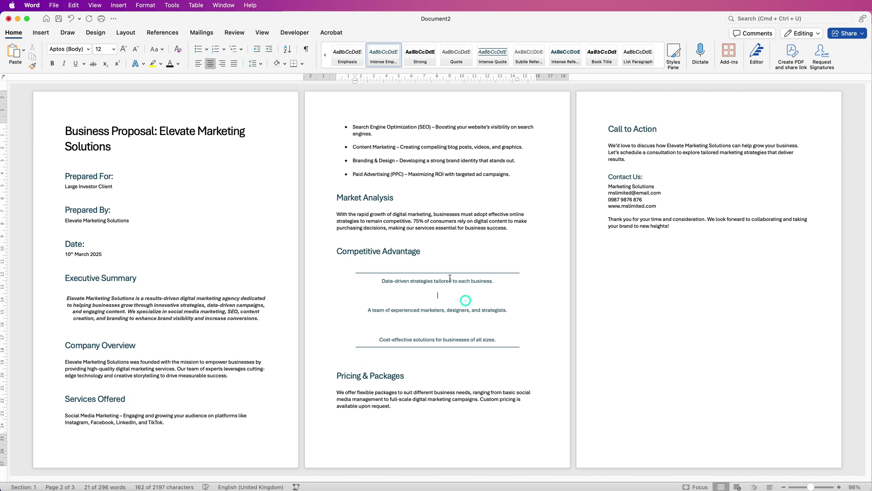
{"action": "key", "text": "super+z"}
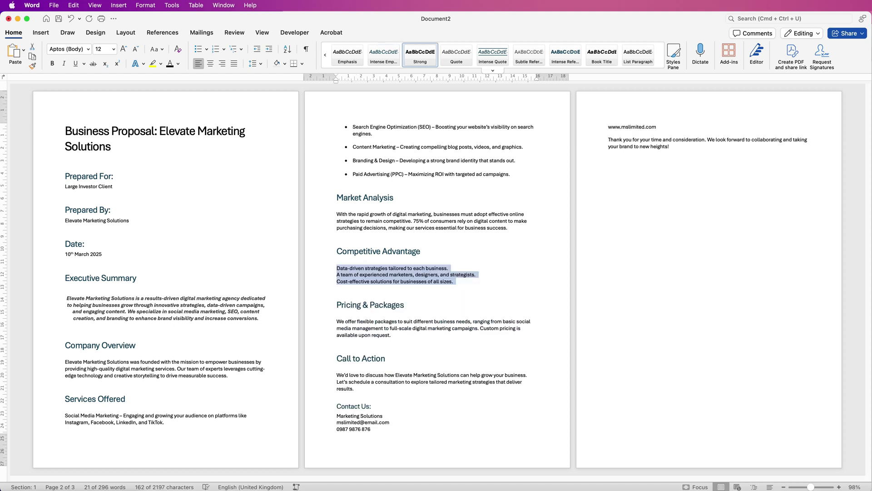
Step: Apply the Strong style to the three lines under Competitive Advantage and set their font size to 14
{"action": "left_click", "coordinate": [420, 55]}
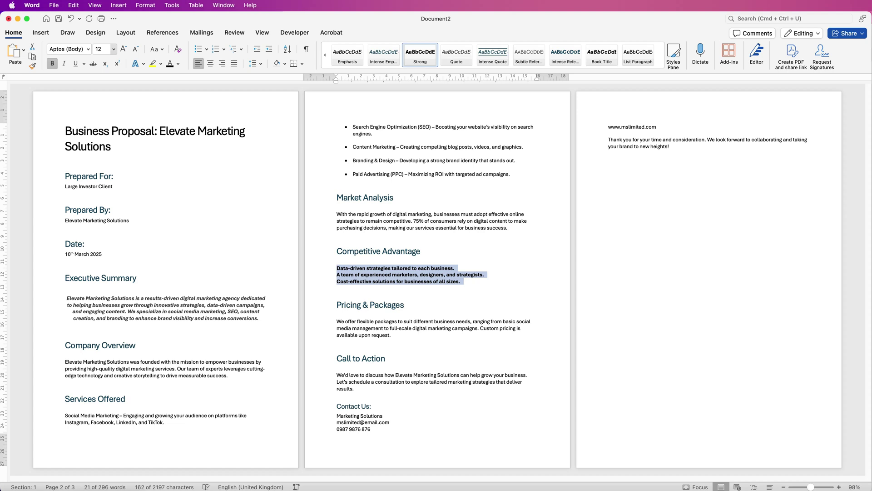
{"action": "left_click", "coordinate": [114, 48]}
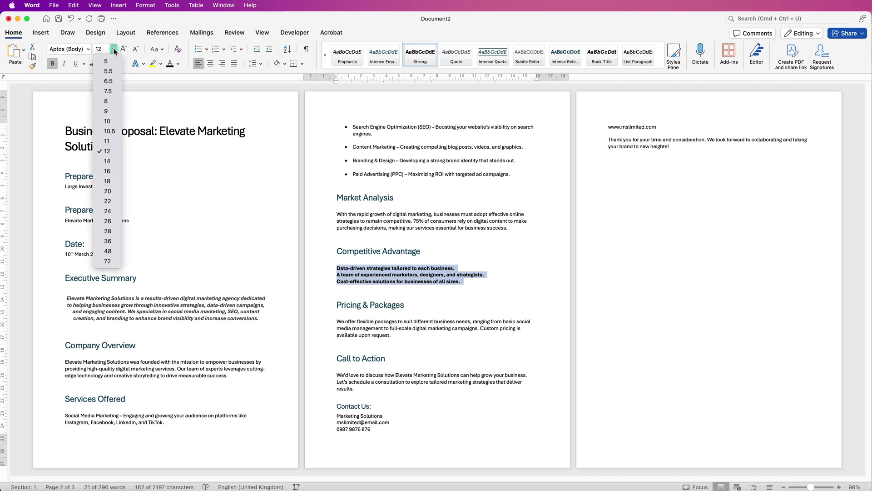
{"action": "left_click", "coordinate": [107, 162]}
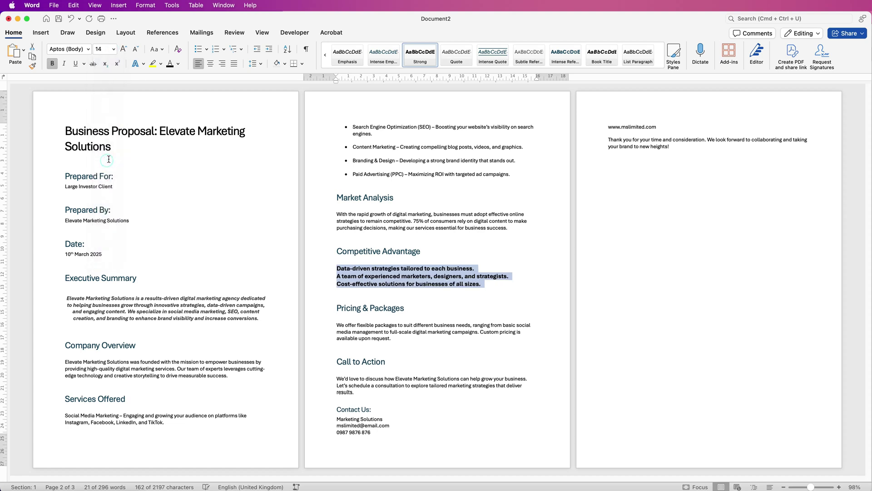
Step: Set the line spacing of the three lines under Competitive Advantage to 2.0
{"action": "left_click", "coordinate": [261, 64]}
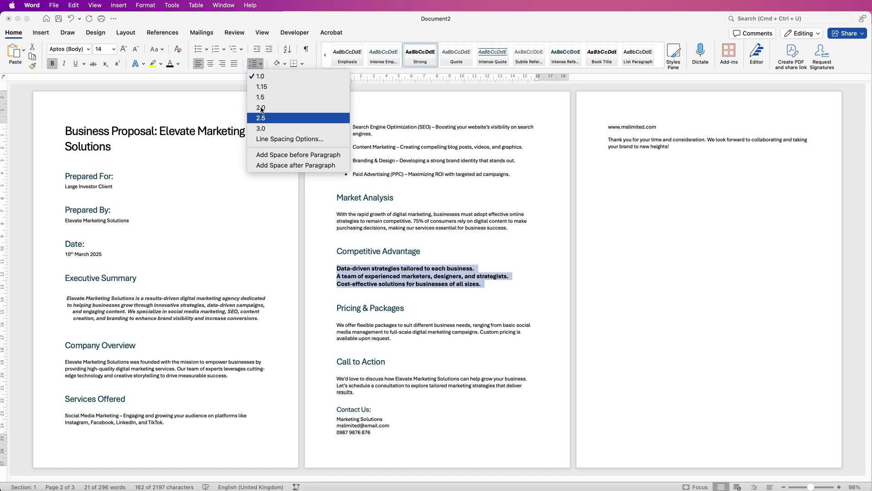
{"action": "left_click", "coordinate": [263, 88]}
{"action": "left_click", "coordinate": [261, 64]}
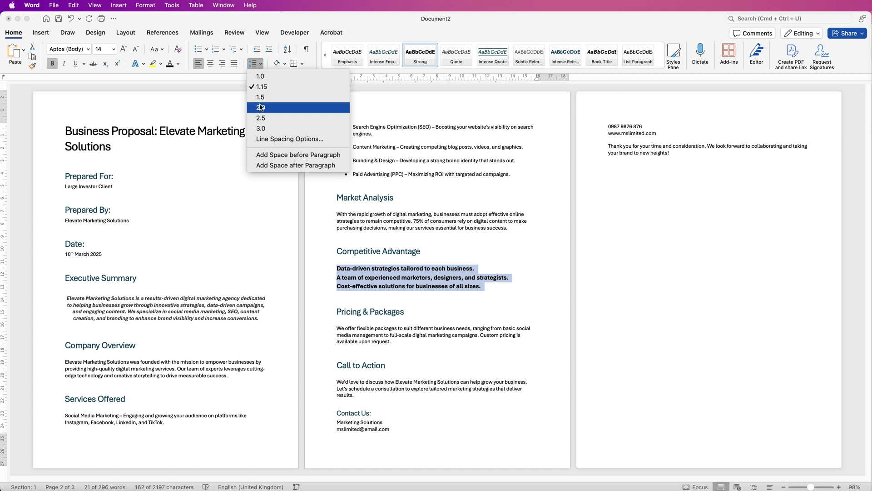
{"action": "left_click", "coordinate": [261, 107]}
Step: Apply the Strong style to the four contact detail lines under Contact Us and set their line spacing to 1.5
{"action": "left_click_drag", "start_coordinate": [660, 158], "coordinate": [609, 136]}
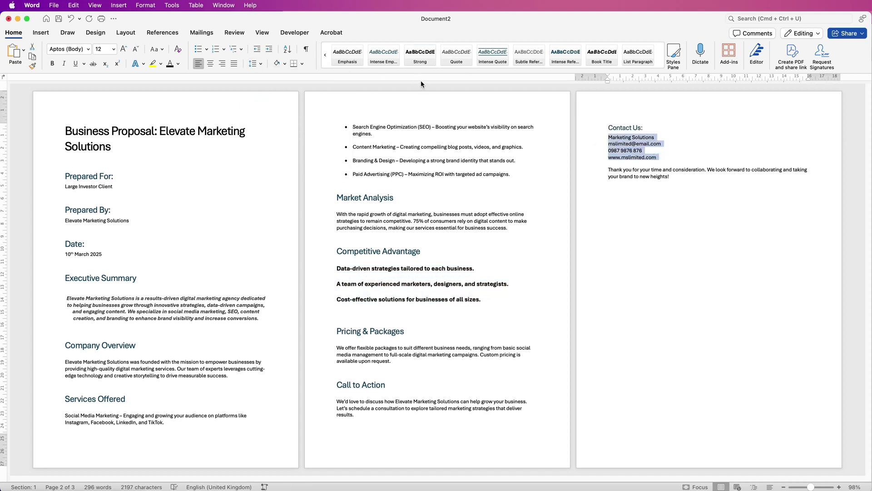
{"action": "left_click", "coordinate": [424, 62]}
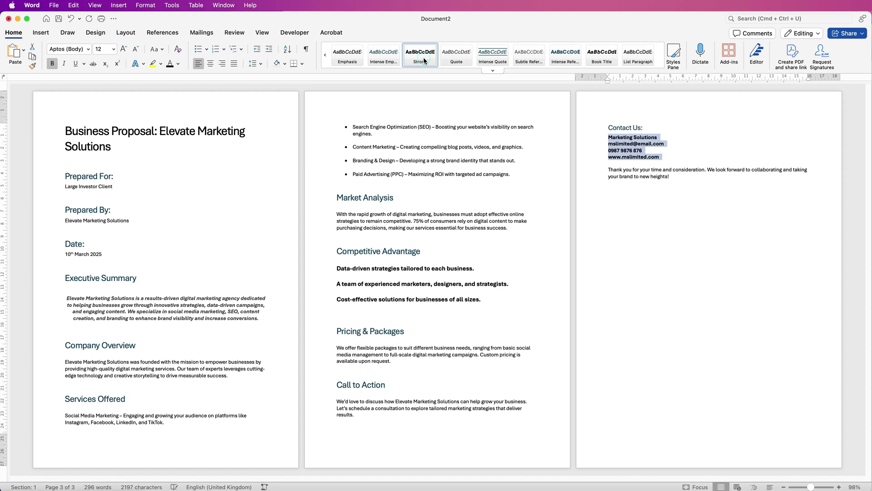
{"action": "left_click", "coordinate": [261, 65]}
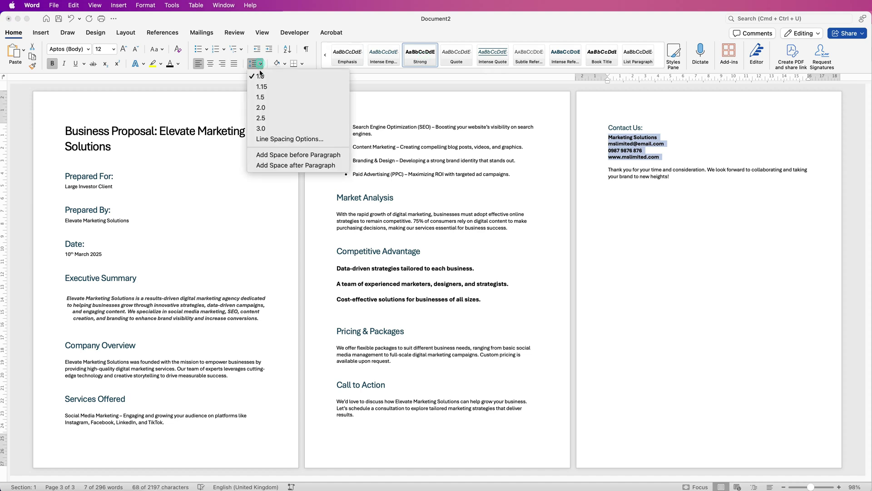
{"action": "left_click", "coordinate": [263, 99]}
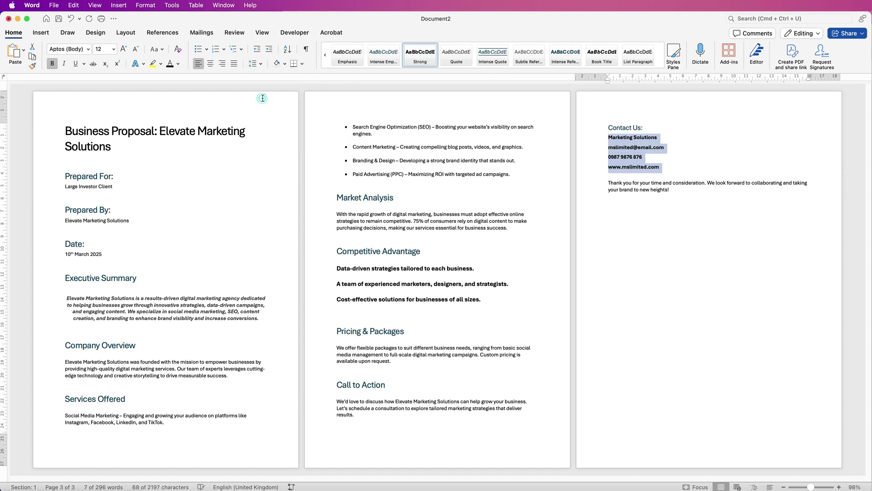
{"action": "left_click", "coordinate": [677, 157]}
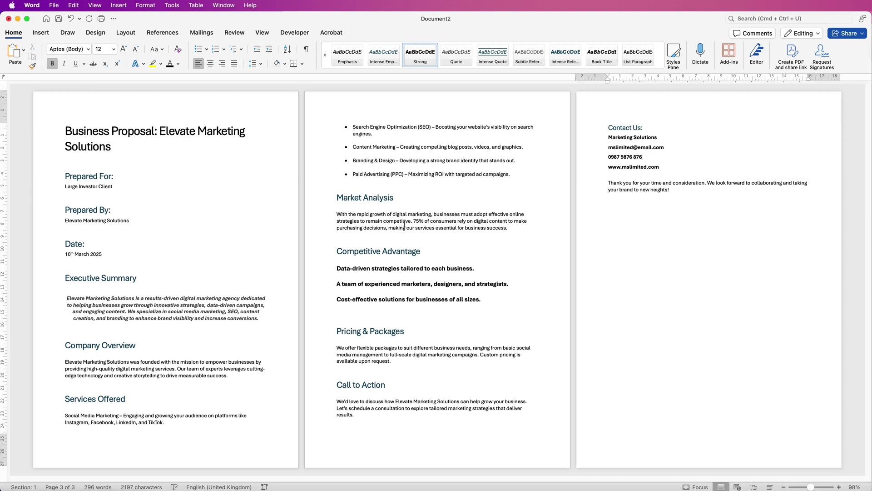
Step: Compare the document style sets and apply the one with a teal uppercase title and white headings on solid teal bars
{"action": "left_click", "coordinate": [106, 34]}
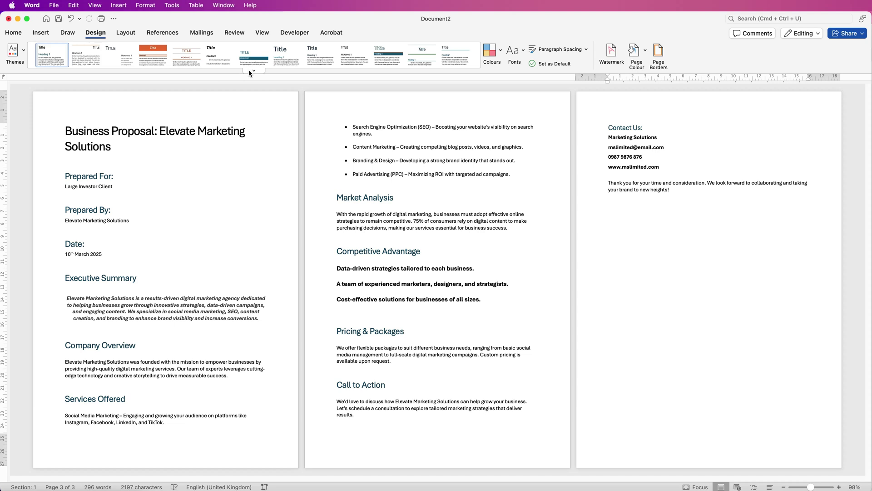
{"action": "left_click", "coordinate": [254, 71]}
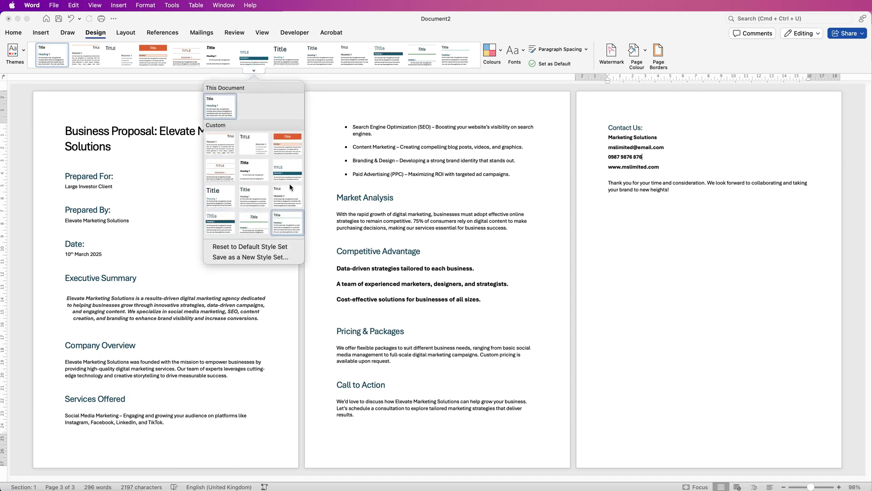
{"action": "left_click", "coordinate": [253, 71]}
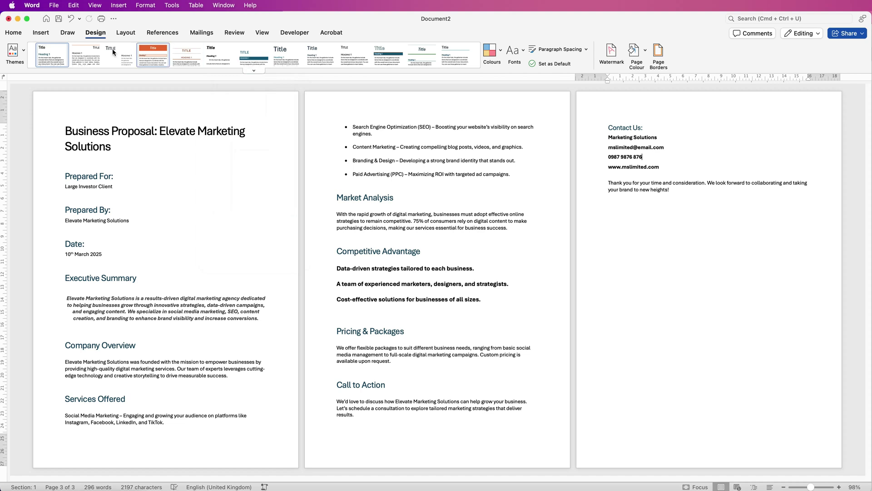
{"action": "left_click", "coordinate": [84, 58]}
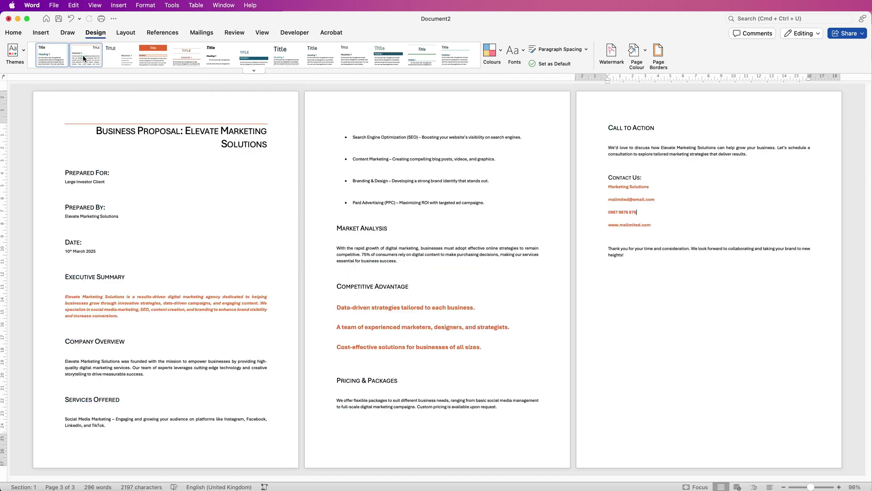
{"action": "left_click", "coordinate": [116, 55]}
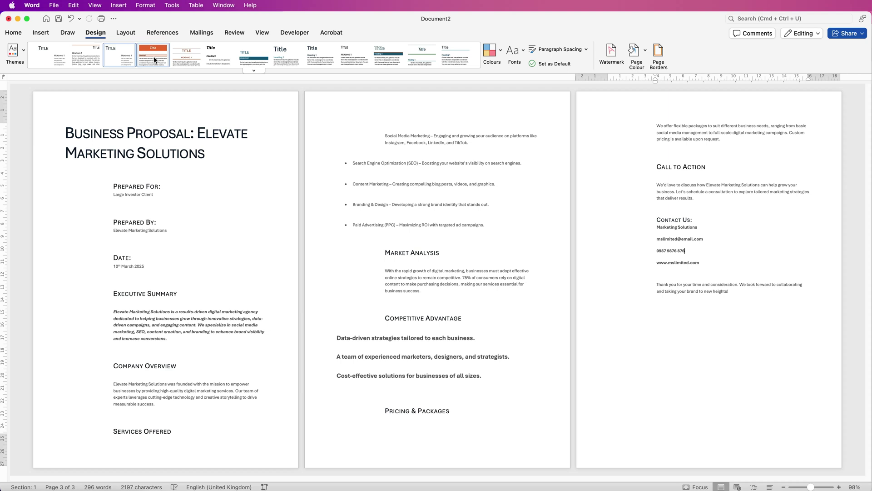
{"action": "left_click", "coordinate": [154, 57]}
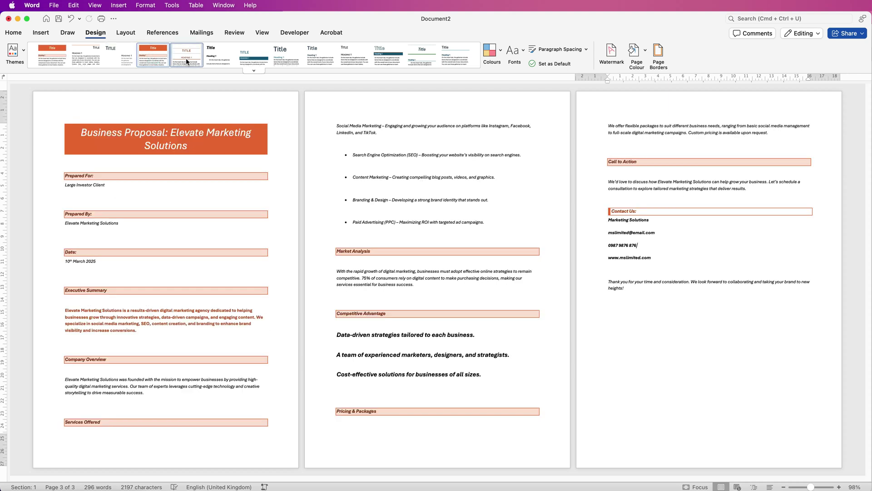
{"action": "left_click", "coordinate": [187, 61]}
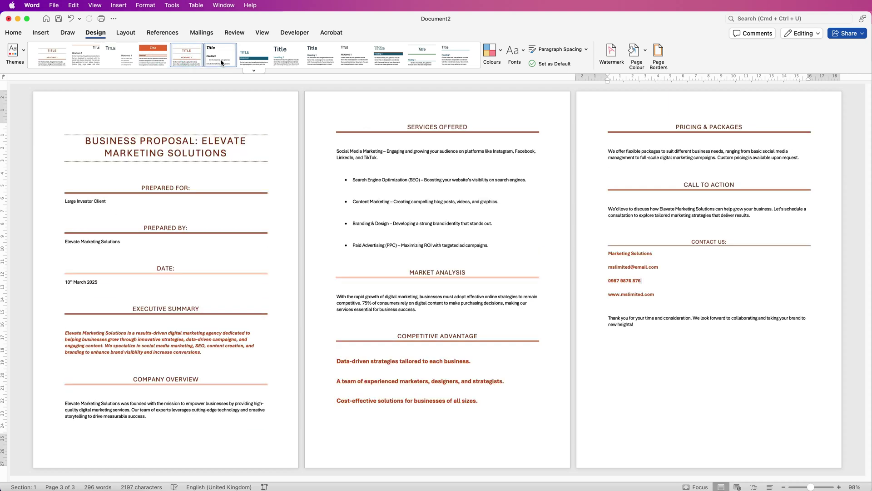
{"action": "left_click", "coordinate": [253, 57]}
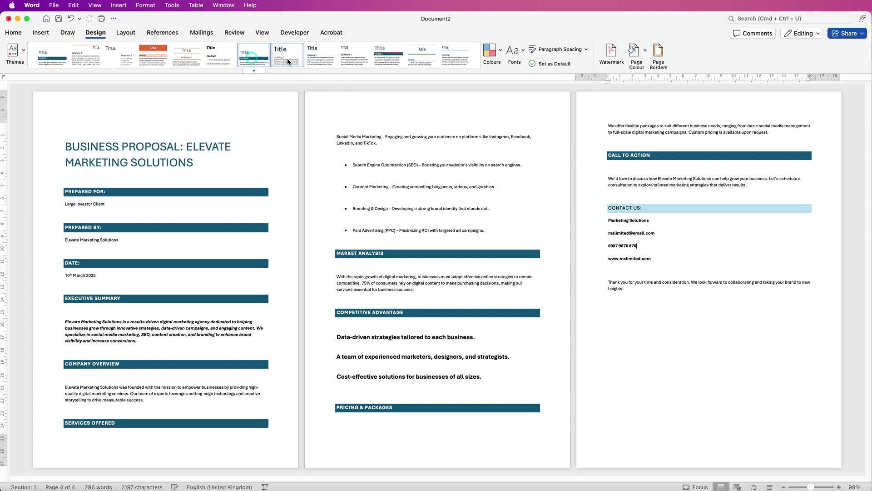
{"action": "left_click", "coordinate": [288, 61]}
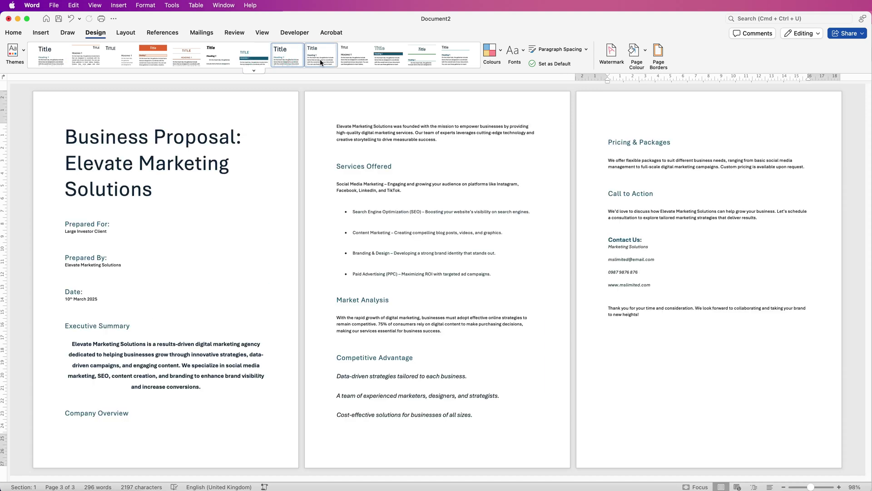
{"action": "left_click", "coordinate": [320, 63]}
{"action": "left_click", "coordinate": [356, 63]}
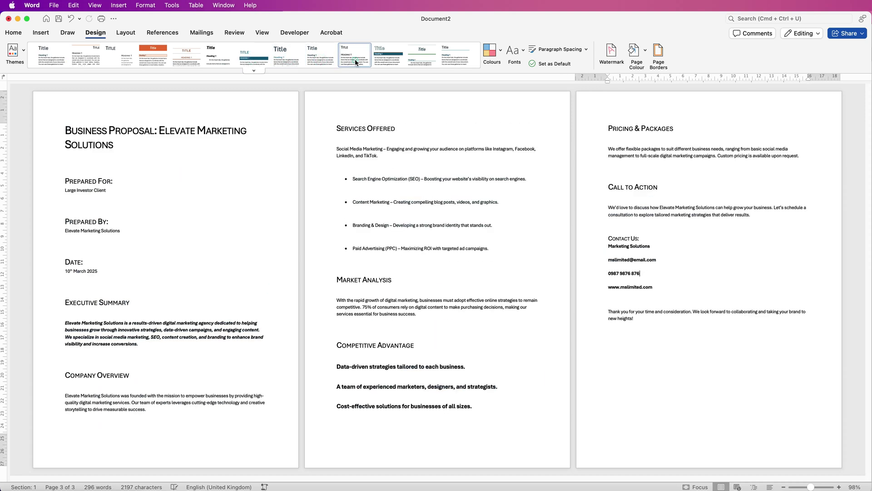
{"action": "left_click", "coordinate": [384, 62]}
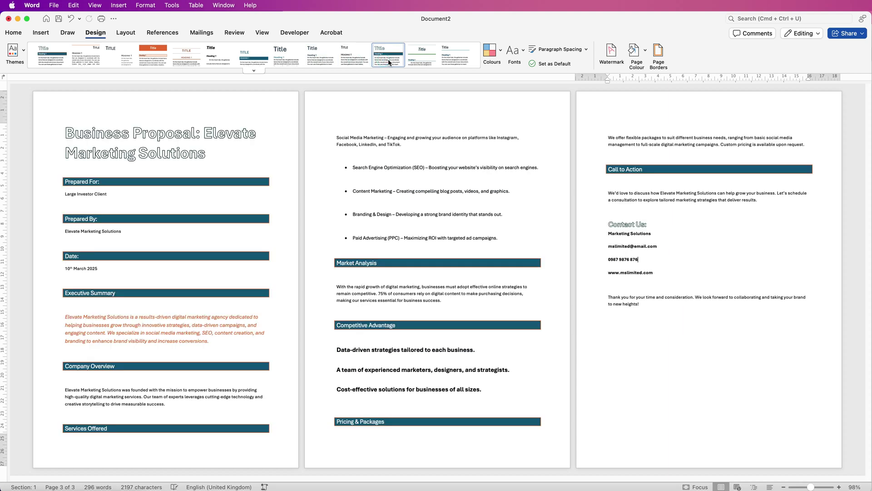
{"action": "left_click", "coordinate": [421, 62]}
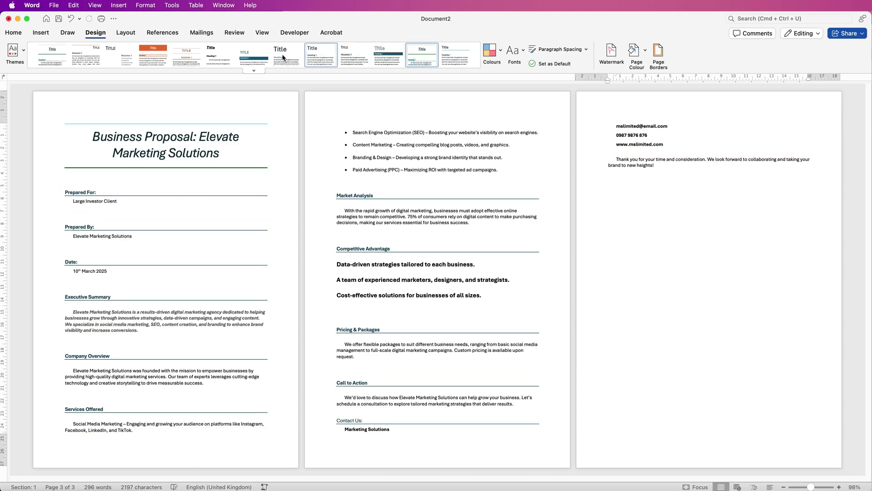
{"action": "left_click", "coordinate": [245, 60]}
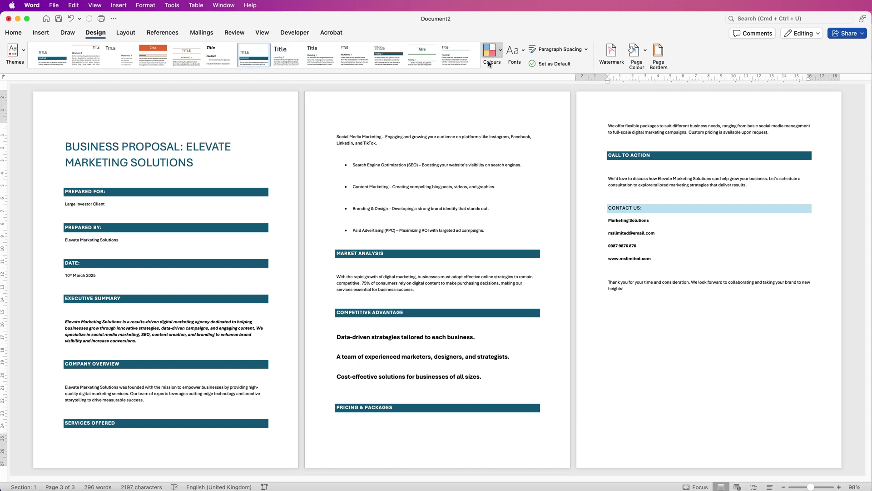
Step: Try the Red Violet, Red, Green Yellow and Blue Green colour schemes on the document
{"action": "left_click", "coordinate": [501, 50]}
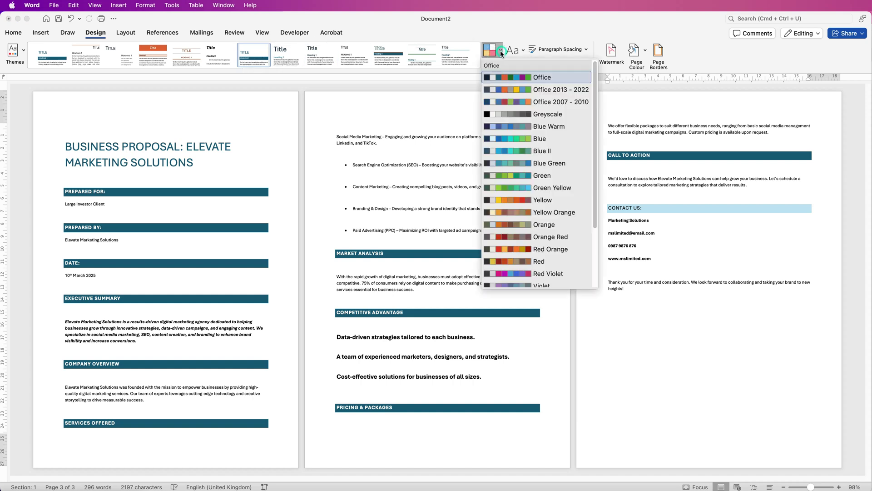
{"action": "left_click_drag", "start_coordinate": [595, 194], "coordinate": [594, 278]}
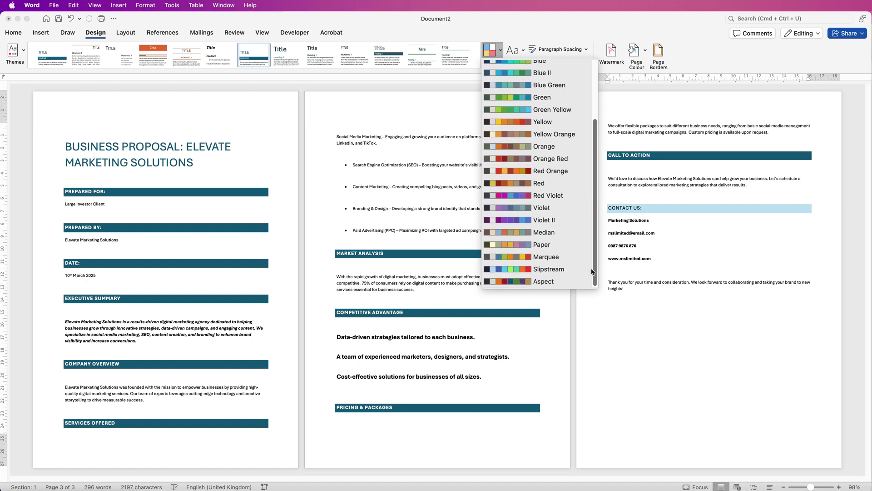
{"action": "left_click", "coordinate": [510, 269]}
{"action": "left_click", "coordinate": [490, 51]}
{"action": "left_click", "coordinate": [500, 277]}
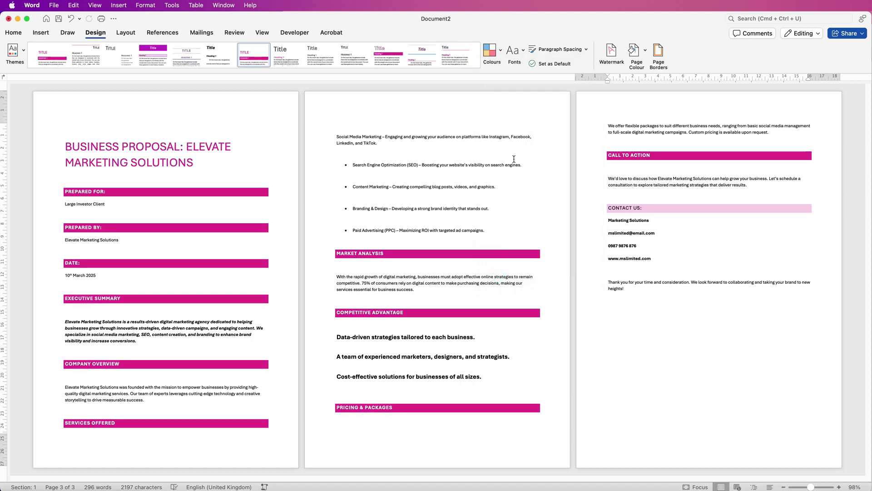
{"action": "left_click", "coordinate": [501, 51]}
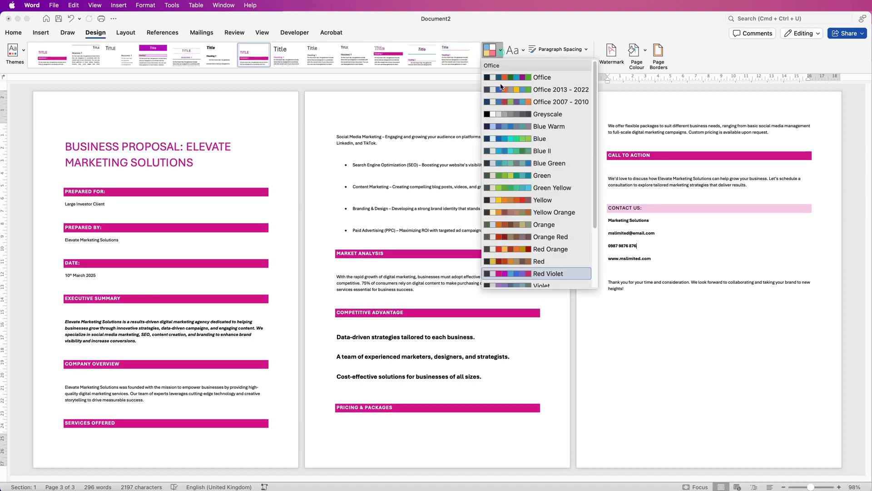
{"action": "left_click", "coordinate": [498, 263]}
{"action": "left_click", "coordinate": [500, 51]}
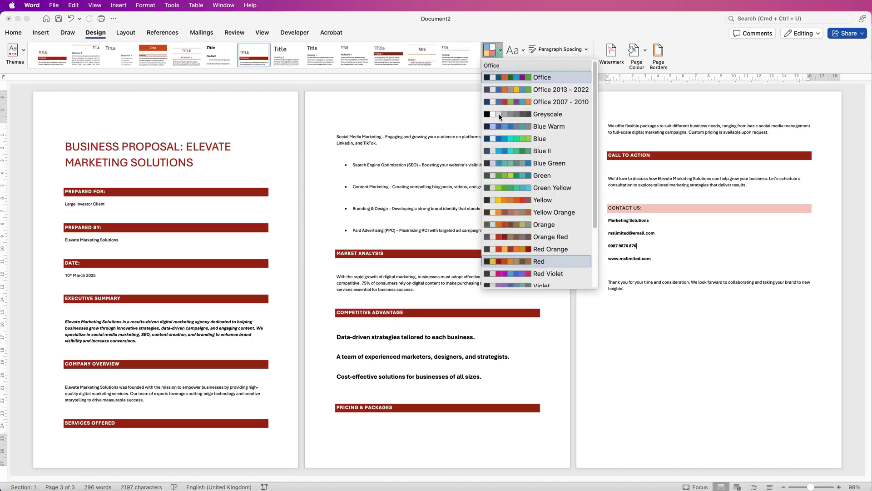
{"action": "left_click", "coordinate": [504, 187]}
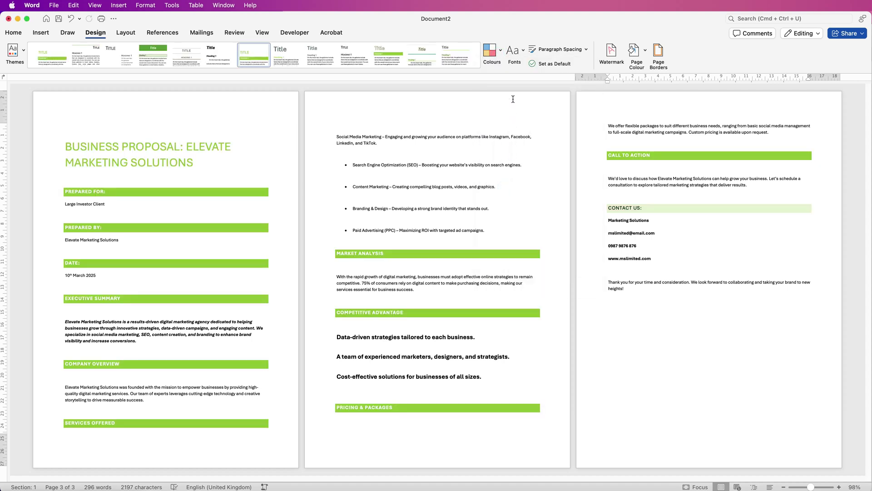
{"action": "left_click", "coordinate": [500, 51]}
{"action": "left_click", "coordinate": [505, 162]}
Step: Set the document's theme fonts to Arial and its colour scheme to Blue Warm
{"action": "left_click", "coordinate": [522, 53]}
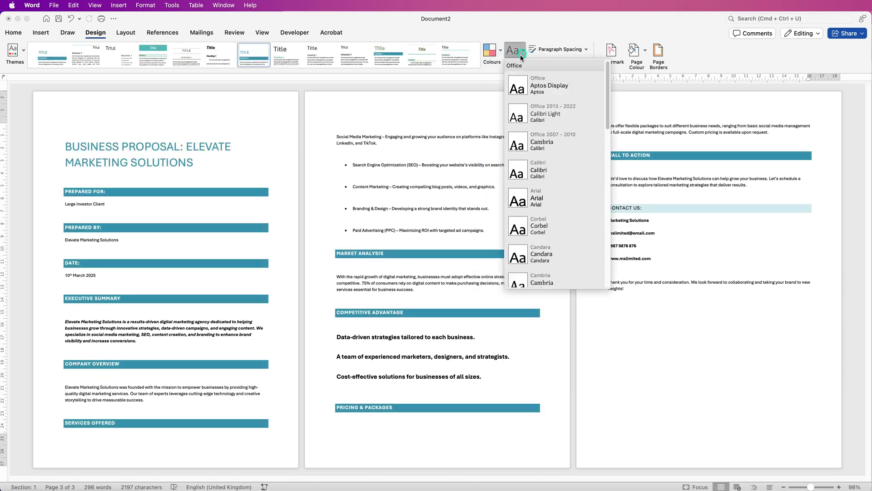
{"action": "left_click", "coordinate": [520, 77]}
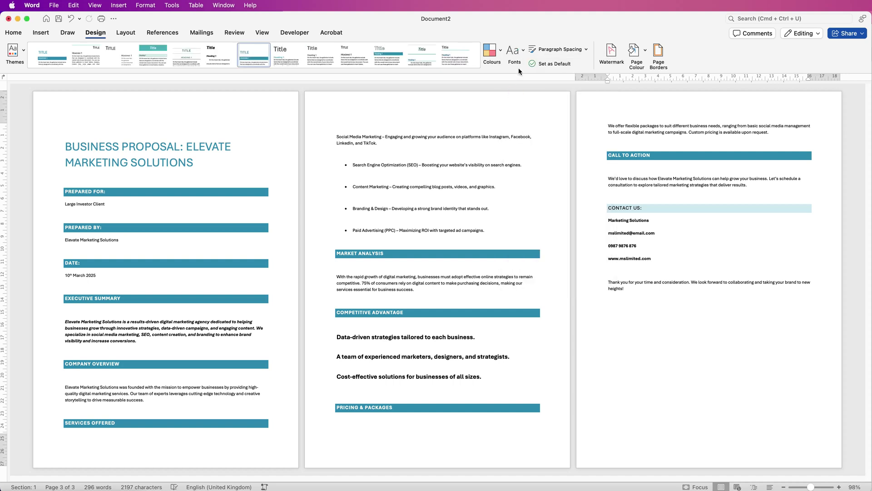
{"action": "left_click", "coordinate": [521, 53]}
{"action": "left_click", "coordinate": [522, 114]}
{"action": "left_click", "coordinate": [522, 53]}
{"action": "left_click", "coordinate": [544, 195]}
{"action": "left_click", "coordinate": [522, 53]}
{"action": "left_click", "coordinate": [543, 200]}
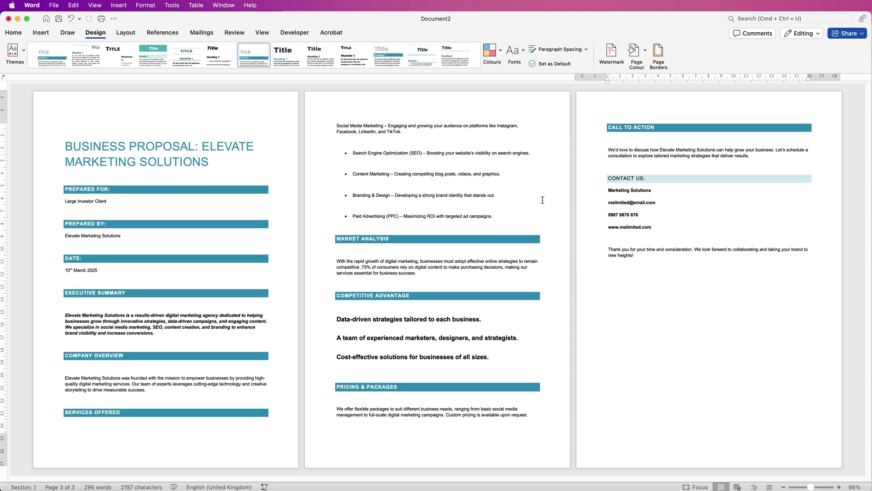
{"action": "left_click", "coordinate": [501, 53]}
{"action": "left_click", "coordinate": [509, 126]}
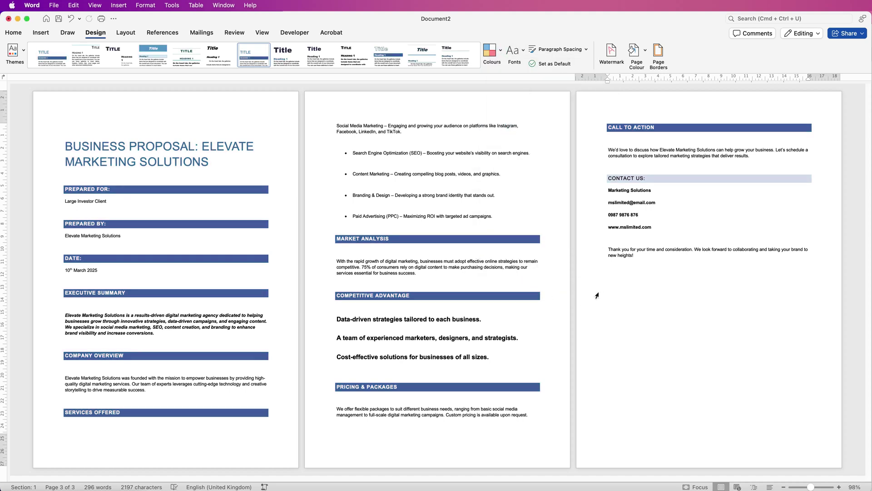
Step: Select all the document's text and increase its font size by one step
{"action": "key", "text": "super+a"}
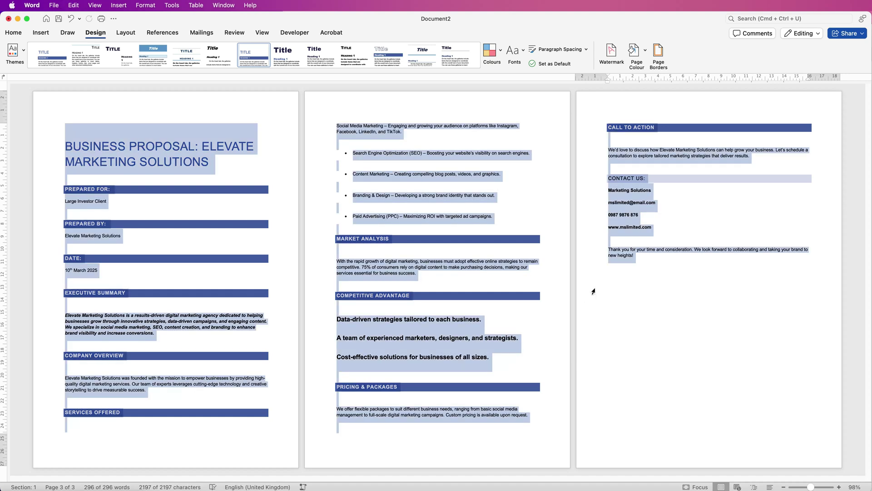
{"action": "left_click", "coordinate": [14, 33]}
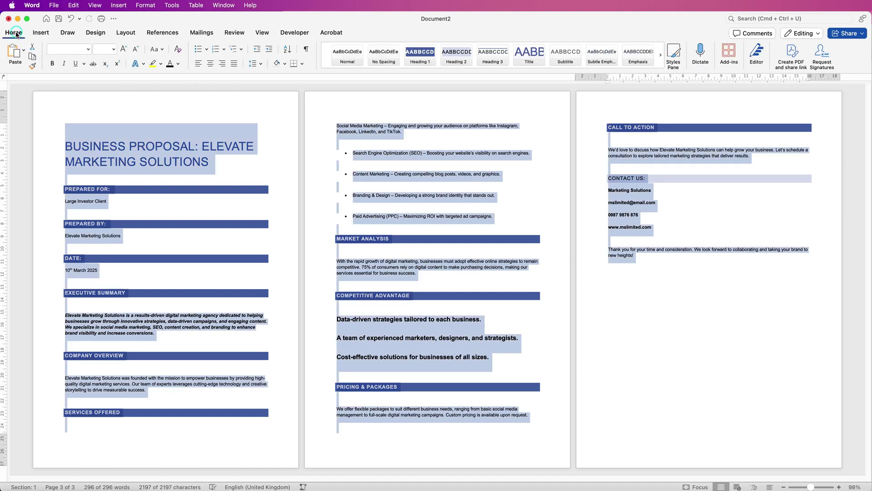
{"action": "left_click", "coordinate": [114, 50]}
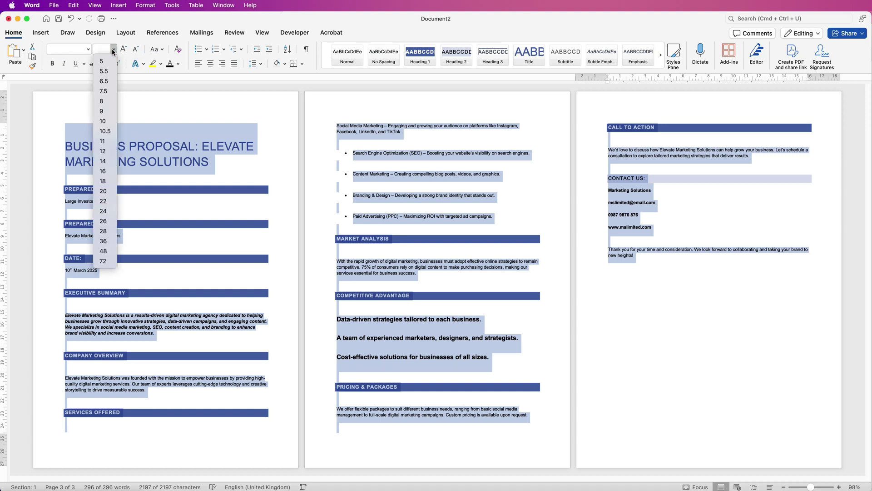
{"action": "left_click", "coordinate": [113, 50]}
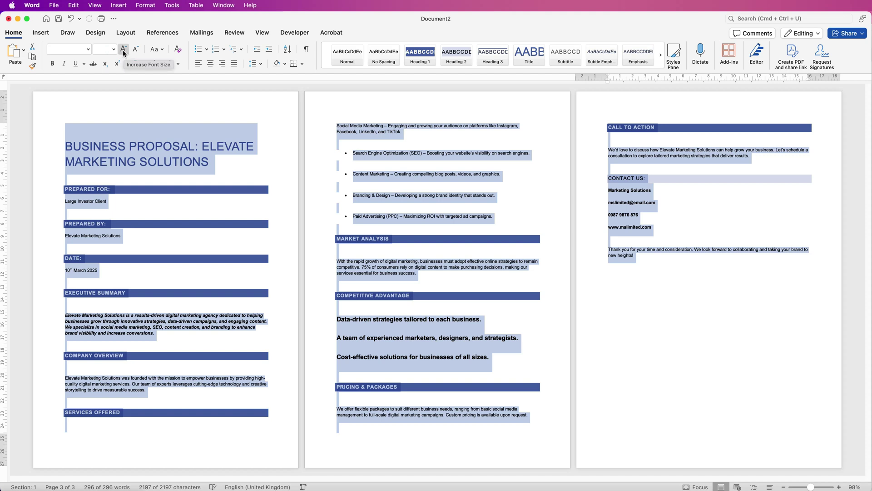
{"action": "left_click", "coordinate": [123, 51]}
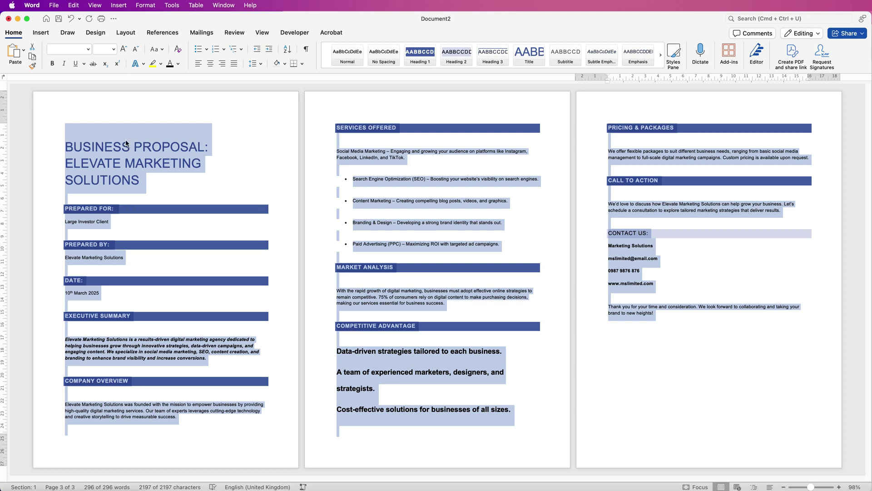
Step: Increase the font size of all the document's text further so the body text is 11 pt
{"action": "left_click", "coordinate": [123, 49]}
{"action": "left_click", "coordinate": [372, 222]}
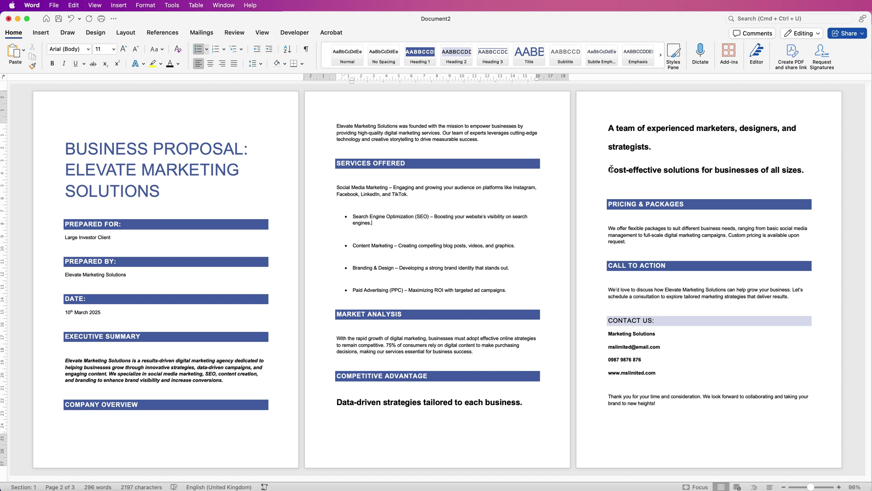
Step: Reduce the three bold lines under Competitive Advantage to 12 pt and set their line spacing to 1.5
{"action": "left_click_drag", "start_coordinate": [336, 401], "coordinate": [803, 173]}
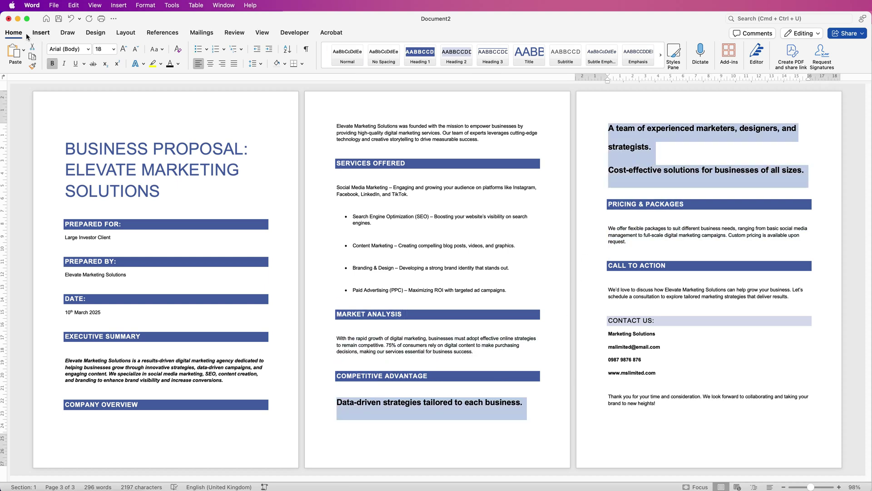
{"action": "left_click", "coordinate": [136, 50]}
{"action": "left_click", "coordinate": [135, 50]}
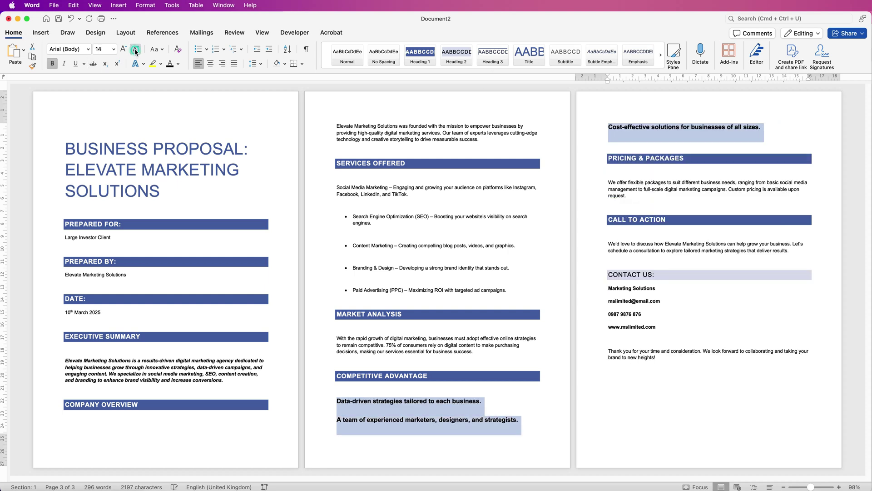
{"action": "left_click", "coordinate": [135, 50]}
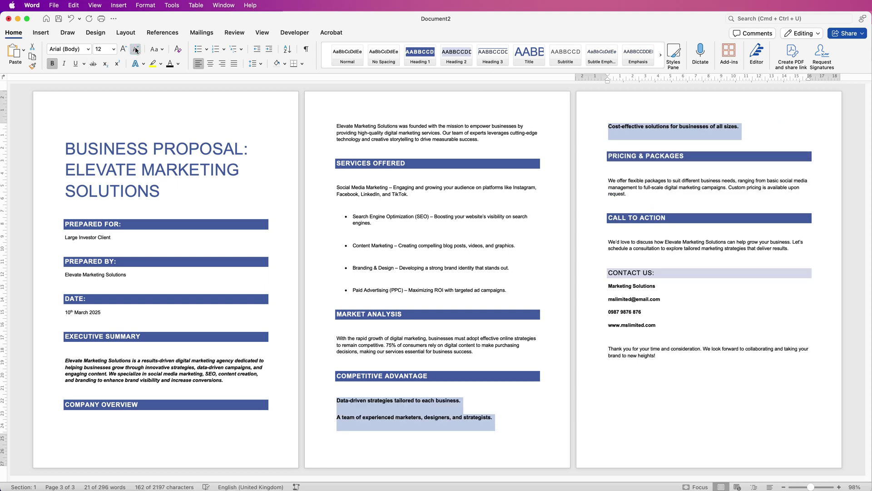
{"action": "left_click", "coordinate": [260, 64]}
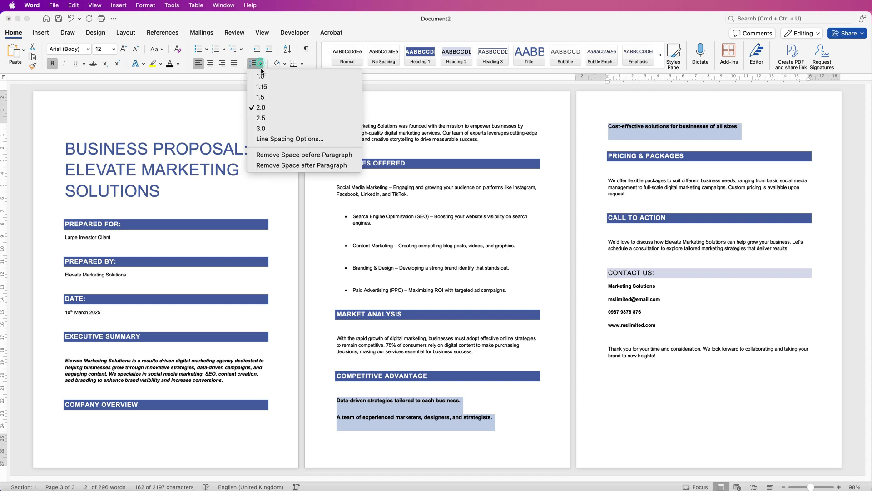
{"action": "left_click", "coordinate": [260, 98]}
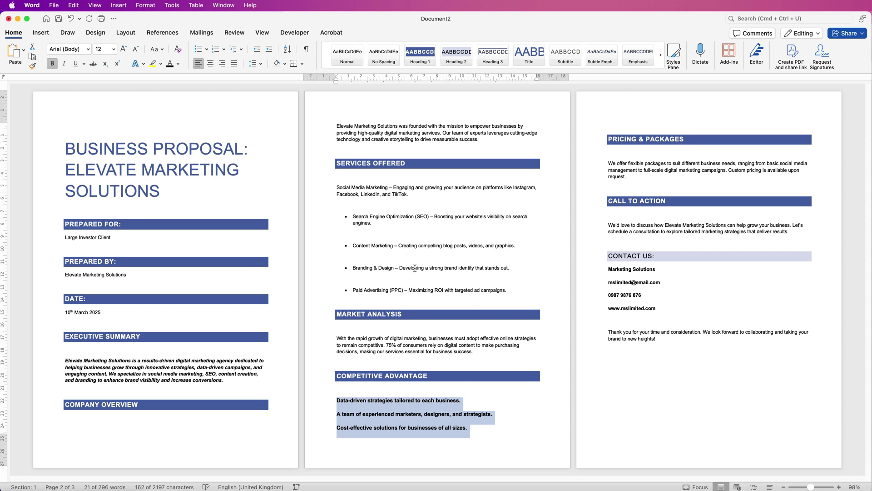
Step: Set the line spacing of the bulleted list under Services Offered to 1.0
{"action": "left_click_drag", "start_coordinate": [508, 290], "coordinate": [344, 218]}
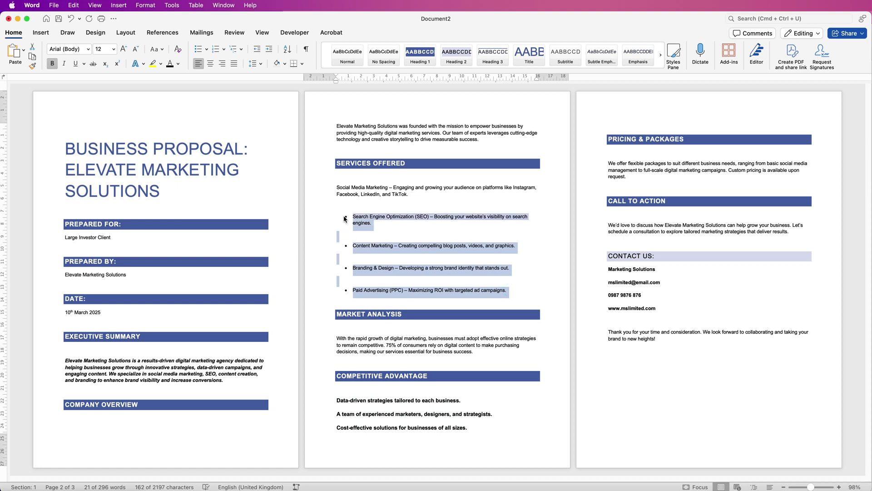
{"action": "left_click", "coordinate": [261, 64]}
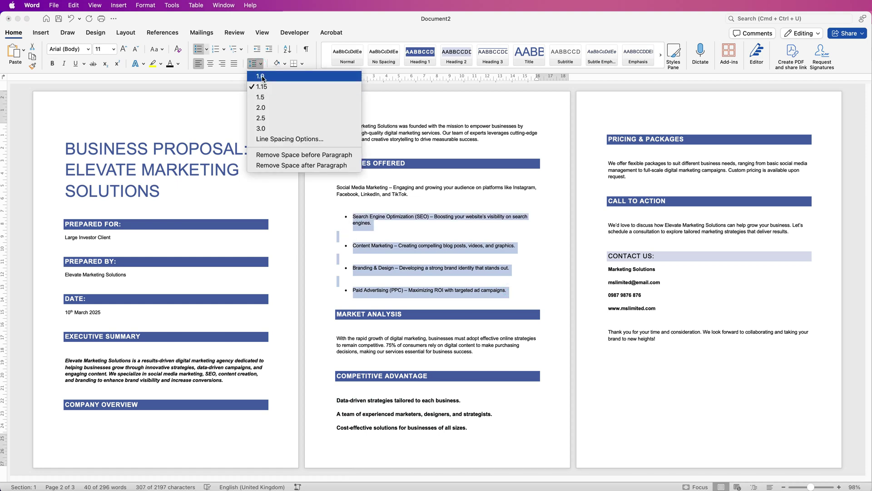
{"action": "left_click", "coordinate": [262, 76]}
{"action": "left_click", "coordinate": [390, 230]}
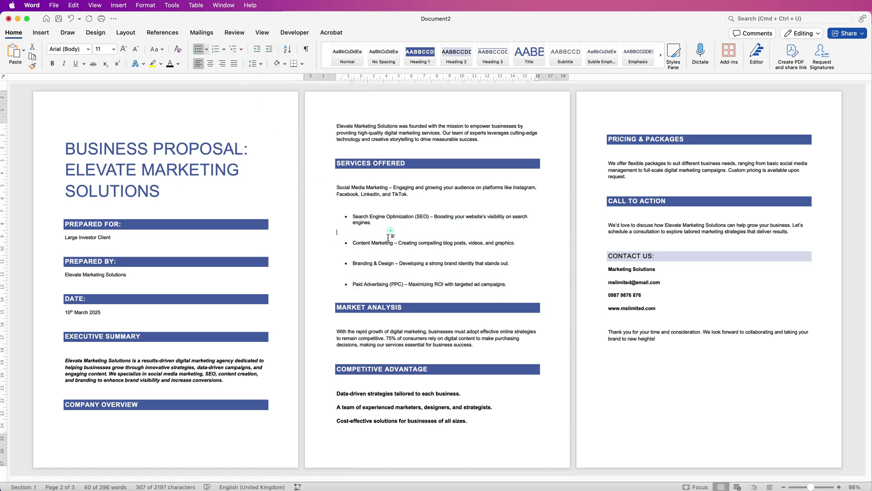
Step: Apply the Heading 3 and Heading 4 styles to the four service names that start the bullets under Services Offered
{"action": "left_click_drag", "start_coordinate": [427, 216], "coordinate": [353, 217]}
{"action": "left_click", "coordinate": [409, 225]}
{"action": "left_click", "coordinate": [492, 62]}
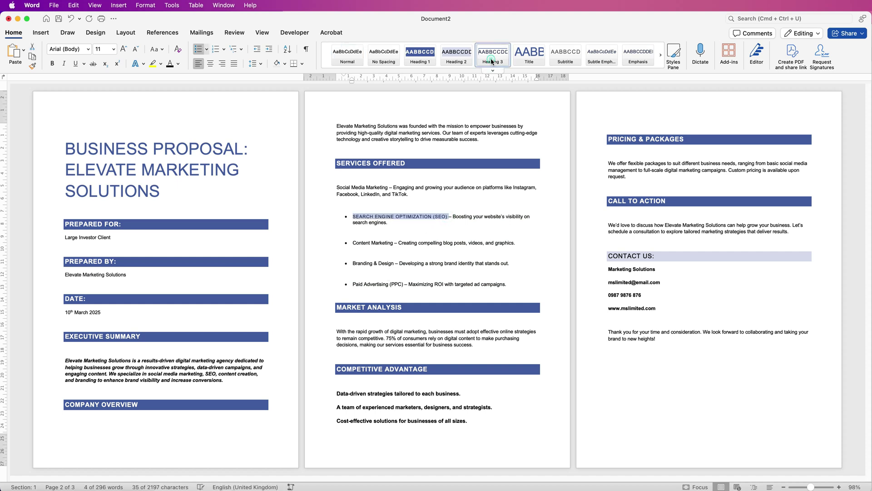
{"action": "left_click_drag", "start_coordinate": [409, 243], "coordinate": [354, 243]}
{"action": "left_click", "coordinate": [493, 59]}
{"action": "left_click_drag", "start_coordinate": [396, 264], "coordinate": [353, 264]}
{"action": "left_click", "coordinate": [493, 59]}
{"action": "left_click_drag", "start_coordinate": [405, 284], "coordinate": [353, 285]}
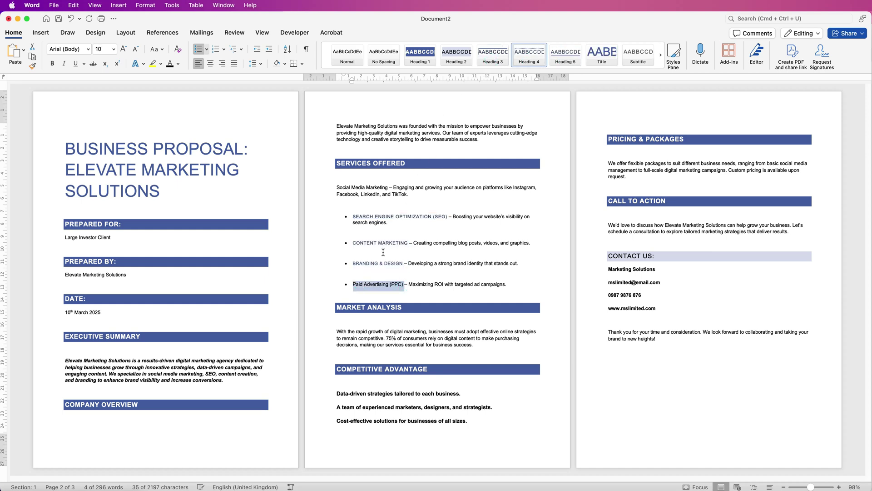
{"action": "left_click", "coordinate": [493, 59]}
{"action": "left_click", "coordinate": [524, 278]}
Step: Apply the Intense Quote style to the paragraph under Market Analysis
{"action": "left_click", "coordinate": [484, 346]}
{"action": "triple_click", "coordinate": [464, 349]}
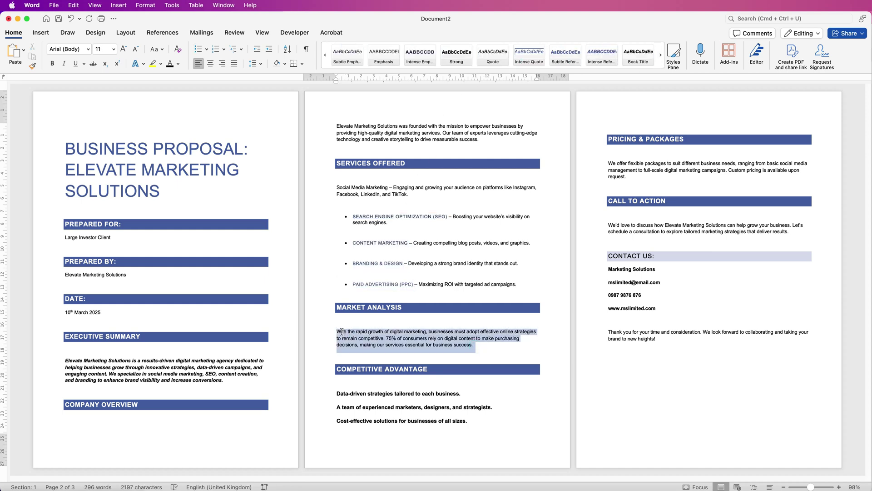
{"action": "left_click", "coordinate": [530, 58]}
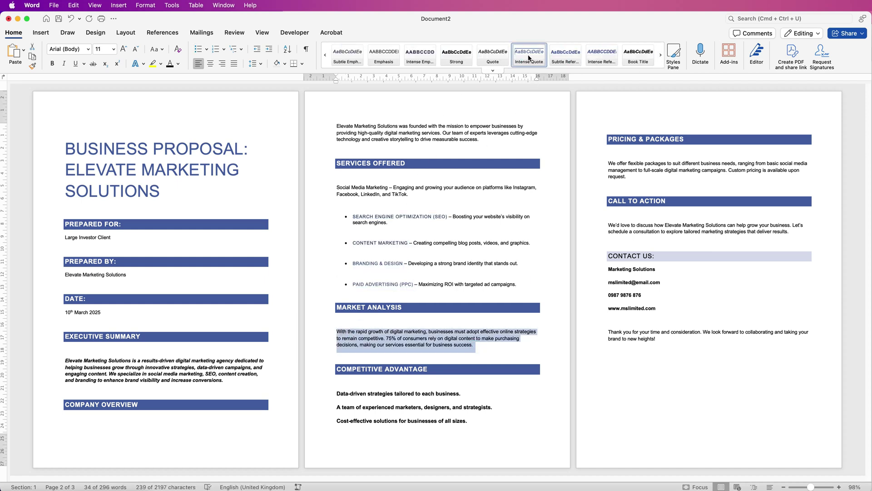
{"action": "left_click", "coordinate": [366, 348]}
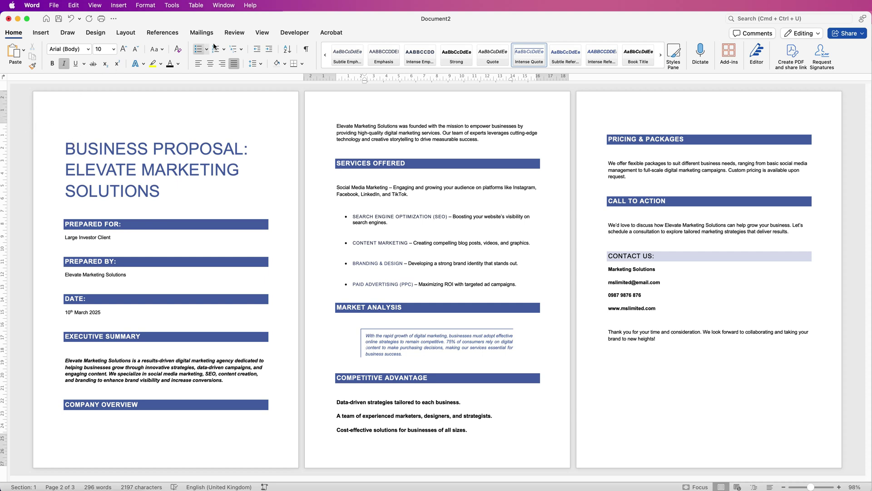
Step: Reduce the top page margin with the ruler and add a blank line above Pricing & Packages to move that heading to the next page
{"action": "left_click", "coordinate": [263, 32]}
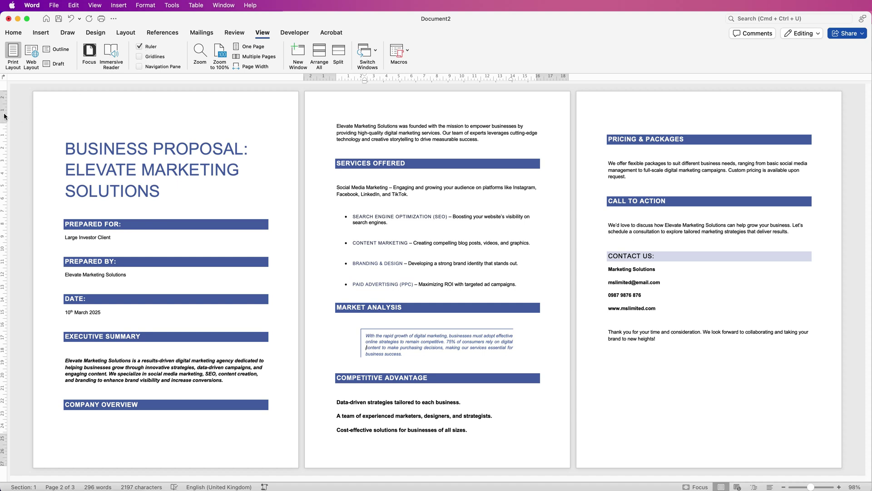
{"action": "left_click_drag", "start_coordinate": [5, 123], "coordinate": [9, 115]}
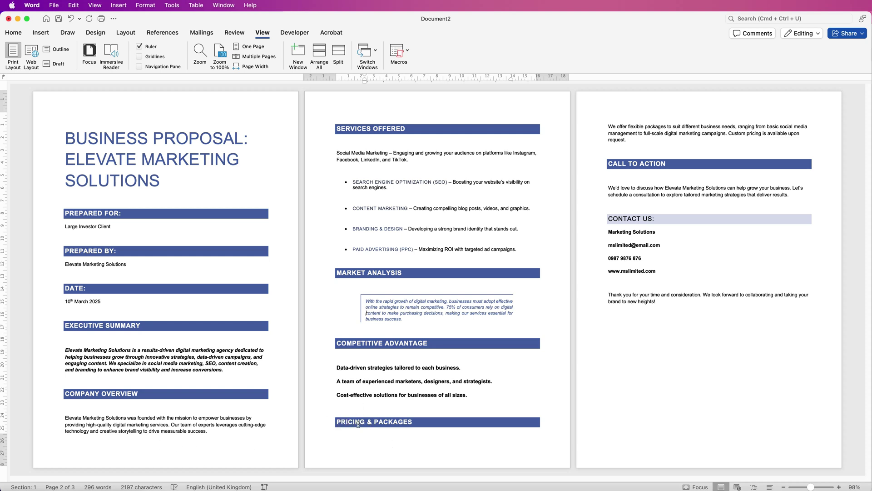
{"action": "left_click", "coordinate": [339, 408]}
{"action": "key", "text": "Return"}
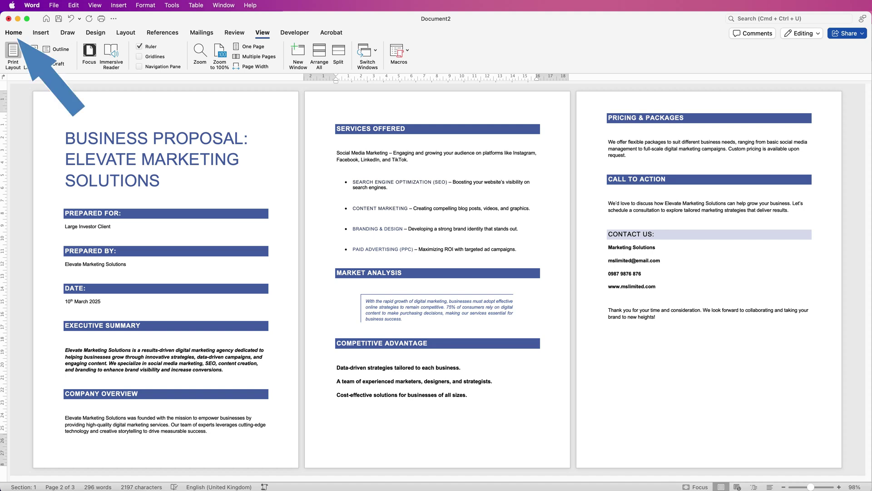
Step: Using temporarily shown formatting marks, delete the blank paragraph above Services Offered and add another one above Pricing & Packages
{"action": "left_click", "coordinate": [13, 32]}
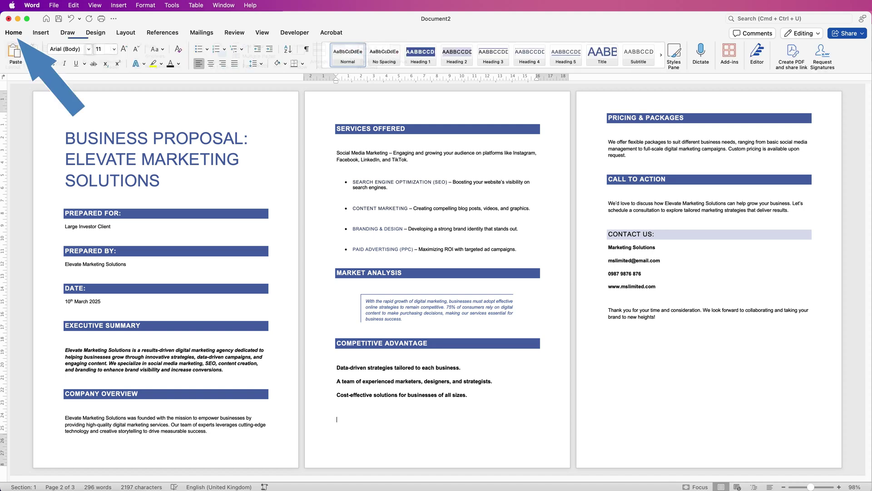
{"action": "left_click", "coordinate": [306, 48]}
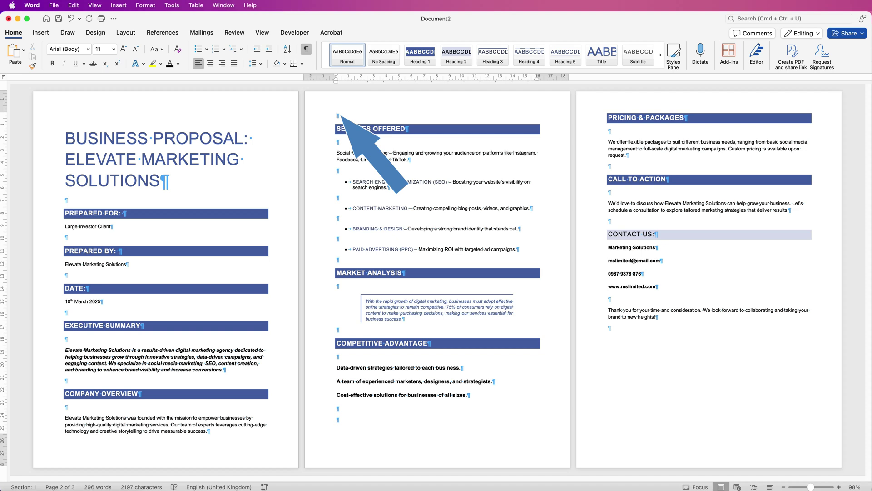
{"action": "key", "text": "BackSpace"}
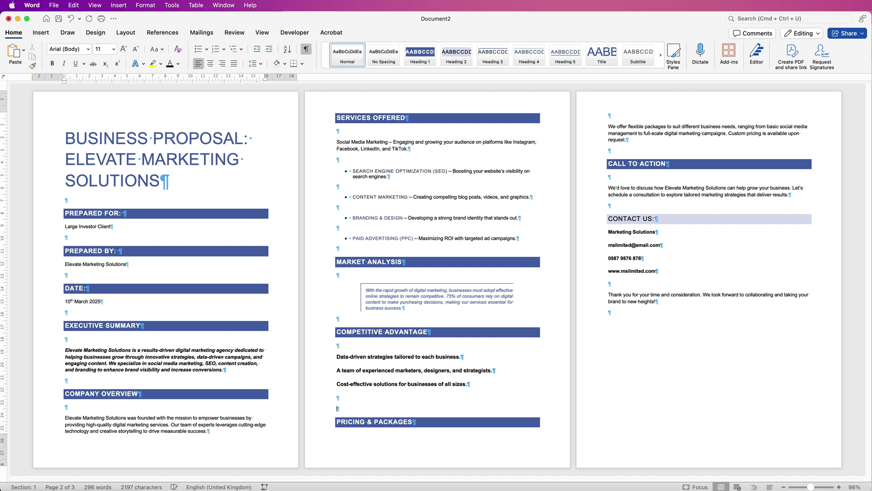
{"action": "key", "text": "Return"}
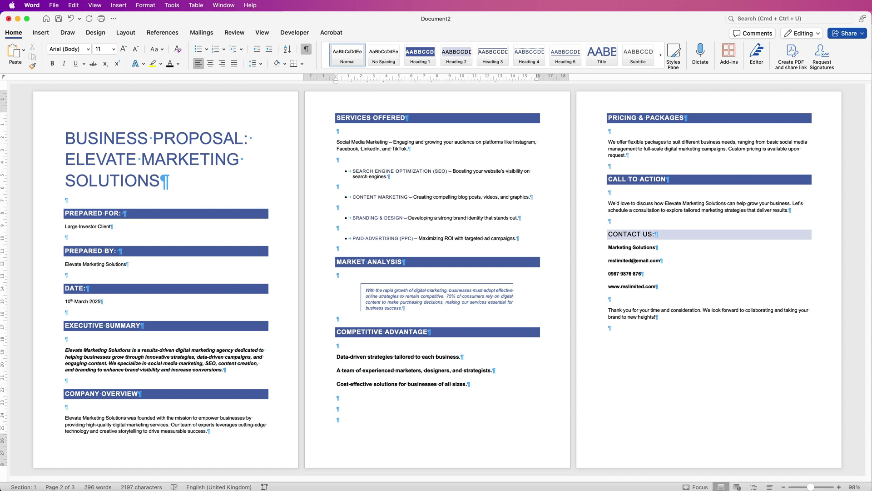
{"action": "left_click", "coordinate": [306, 49]}
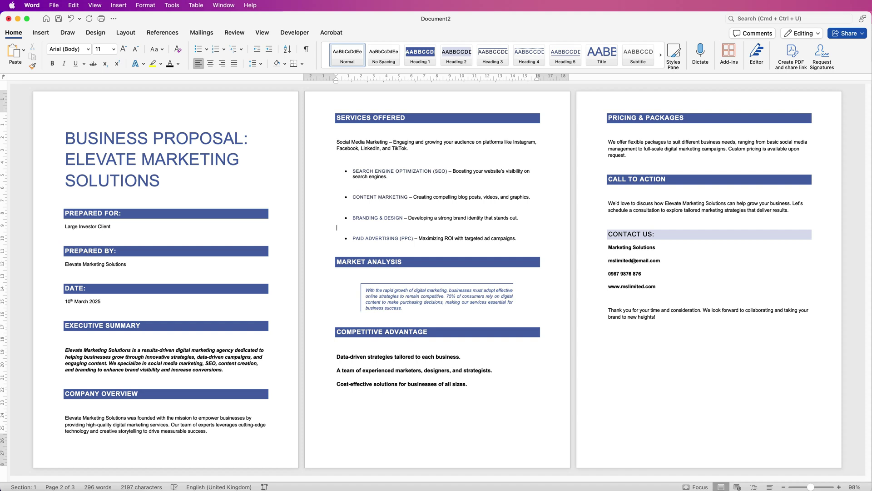
Step: Show the formatting marks and delete the blank paragraphs between the four service bullets
{"action": "key", "text": "super+8"}
{"action": "key", "text": "BackSpace"}
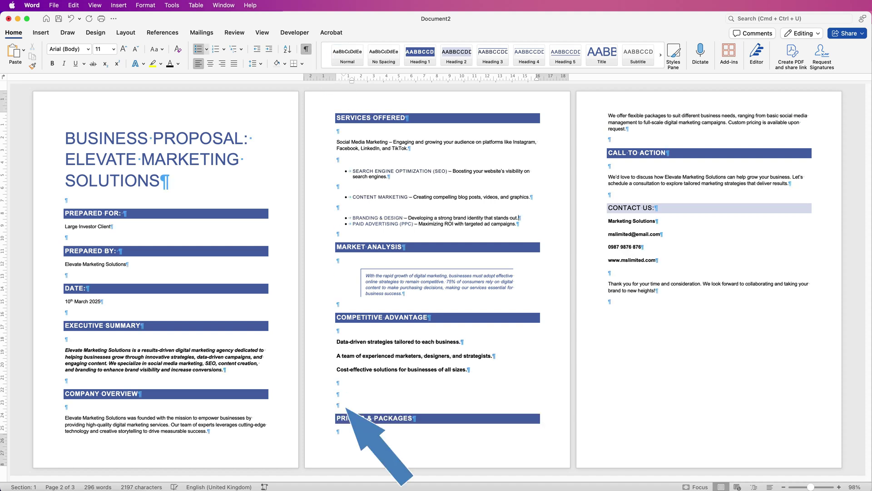
{"action": "key", "text": "BackSpace"}
{"action": "key", "text": "Up"}
{"action": "key", "text": "BackSpace"}
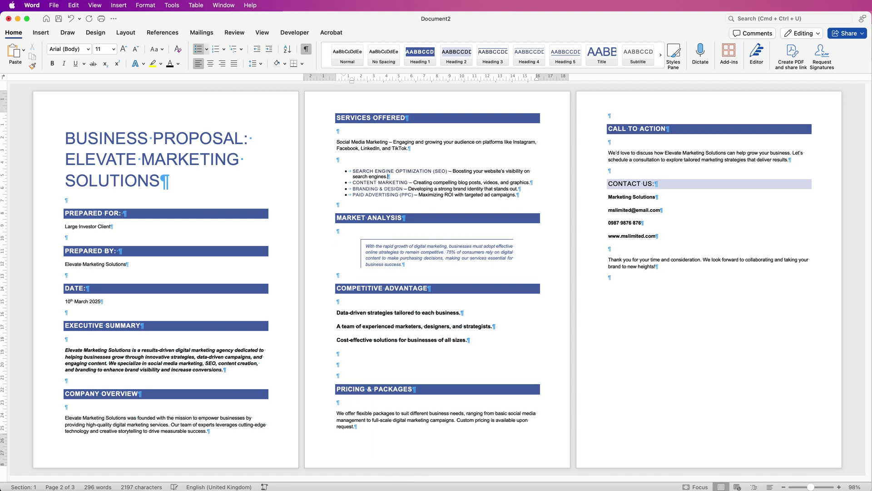
Step: Try 1.15 line spacing on the four service bullets and settle on 1.5
{"action": "left_click_drag", "start_coordinate": [519, 195], "coordinate": [353, 171]}
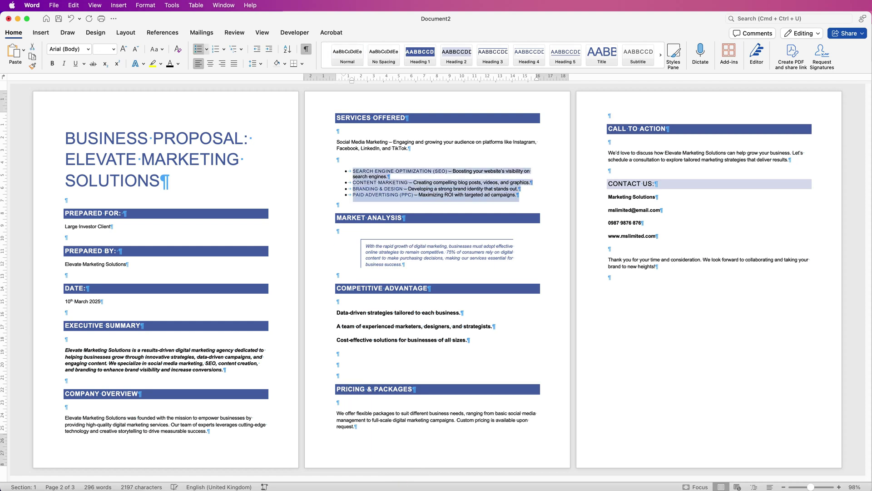
{"action": "left_click", "coordinate": [261, 65]}
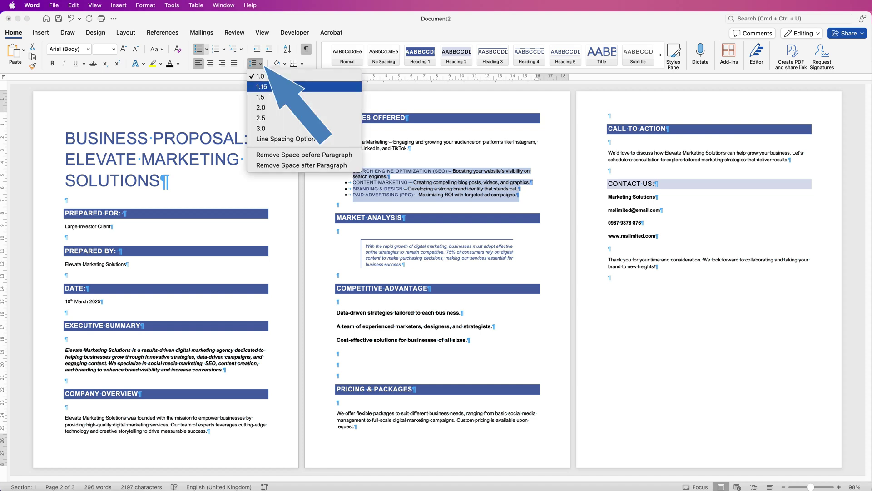
{"action": "left_click", "coordinate": [261, 86]}
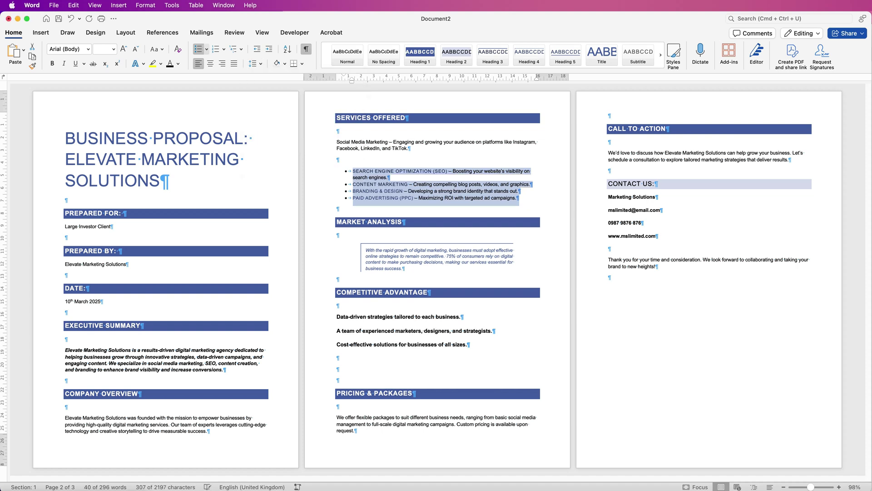
{"action": "left_click", "coordinate": [261, 64]}
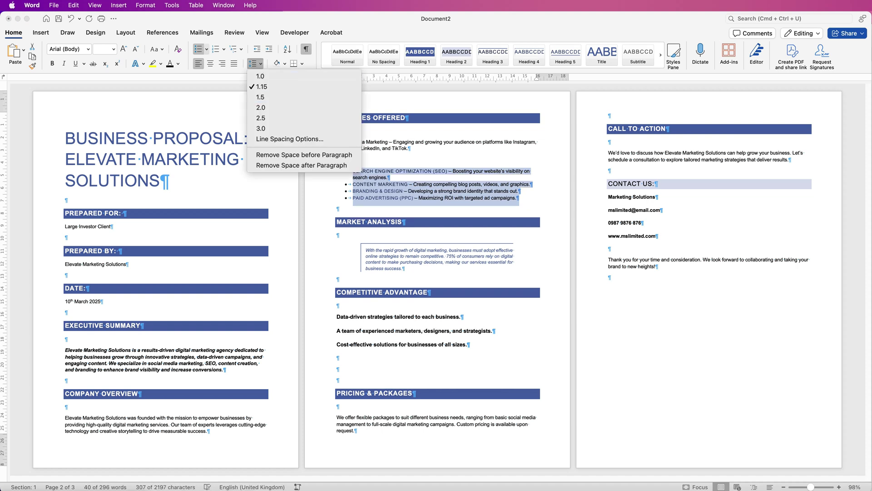
{"action": "left_click", "coordinate": [261, 97]}
Step: Delete the two extra blank paragraphs above Pricing & Packages and hide the formatting marks
{"action": "left_click", "coordinate": [345, 378]}
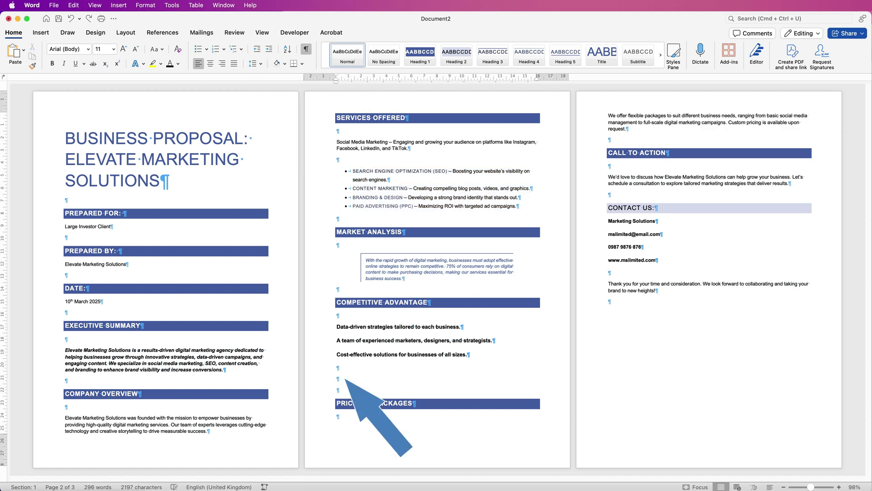
{"action": "key", "text": "Delete"}
{"action": "key", "text": "Delete"}
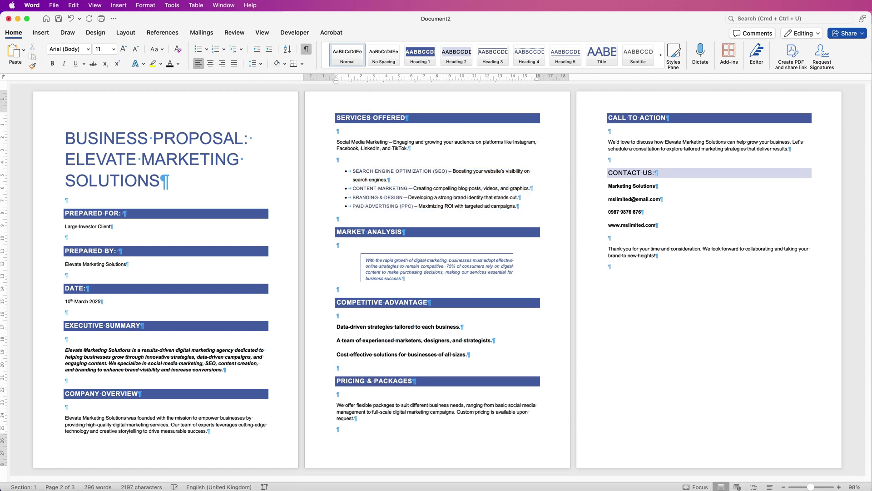
{"action": "key", "text": "super+8"}
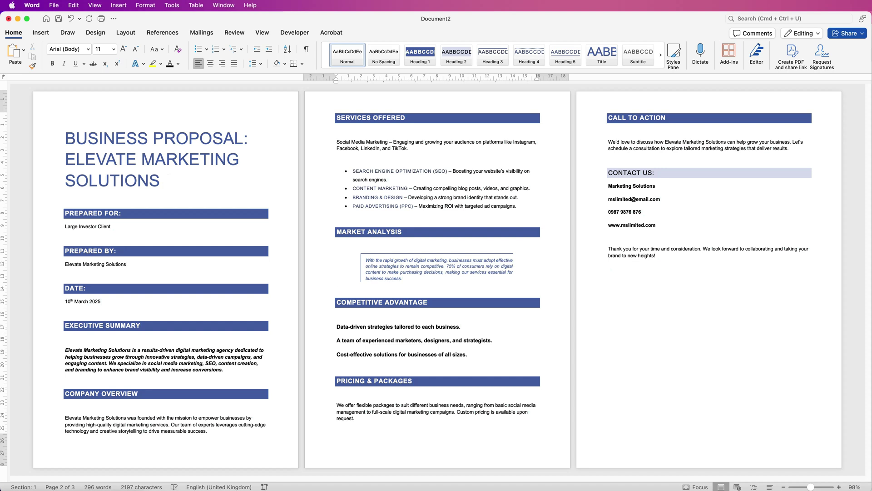
Step: Increase the font size of the "Large Investor Client" line under Prepared For by two steps
{"action": "triple_click", "coordinate": [105, 235]}
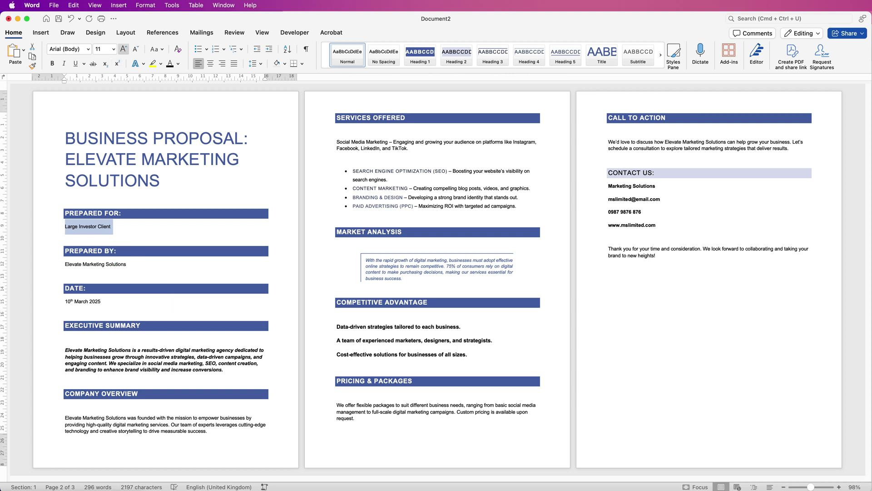
{"action": "left_click", "coordinate": [124, 49]}
{"action": "left_click", "coordinate": [123, 49]}
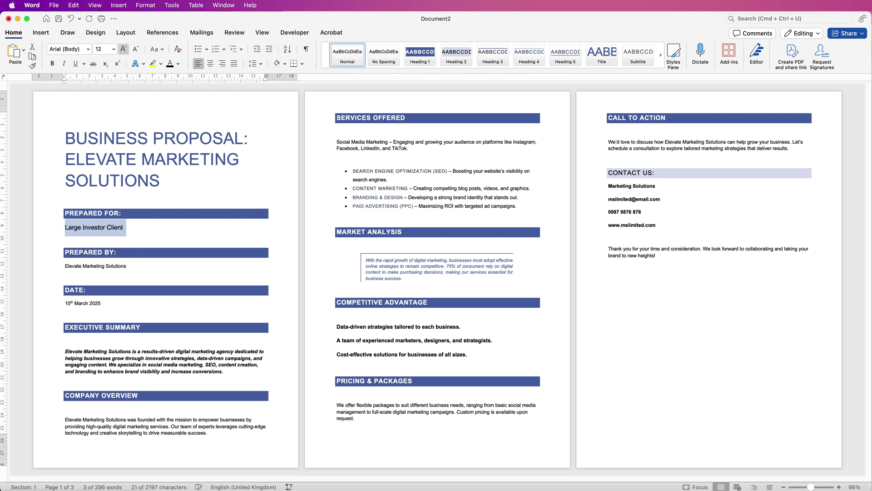
Step: Select the client, company and date lines under the first three headings, try font size 18 and settle on 16
{"action": "left_click_drag", "start_coordinate": [127, 266], "coordinate": [65, 266]}
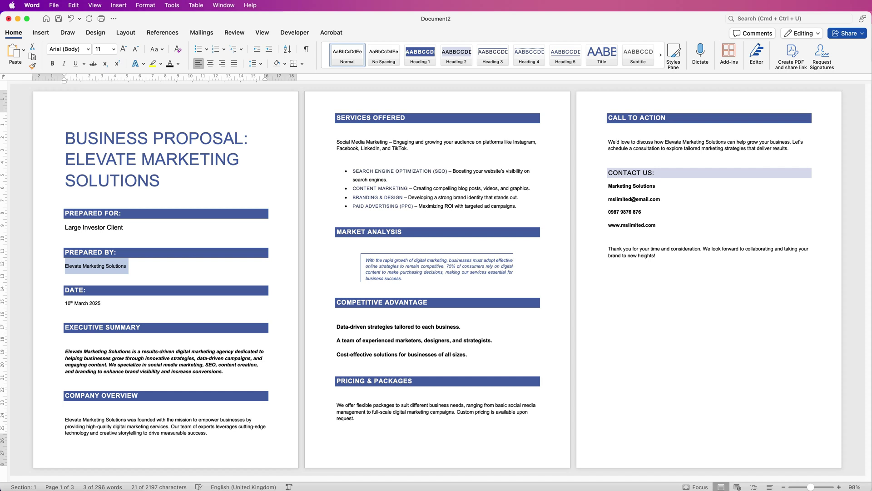
{"action": "left_click_drag", "start_coordinate": [102, 303], "coordinate": [65, 303]}
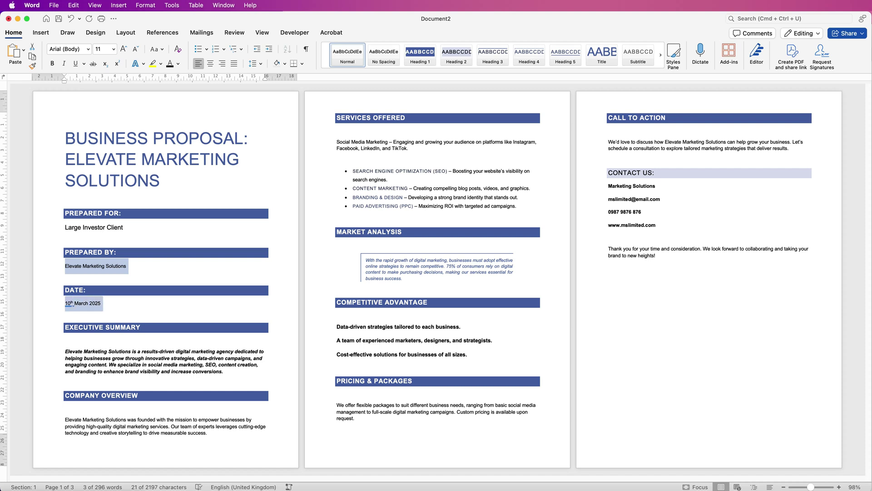
{"action": "left_click_drag", "start_coordinate": [126, 227], "coordinate": [65, 227]}
{"action": "left_click", "coordinate": [114, 49]}
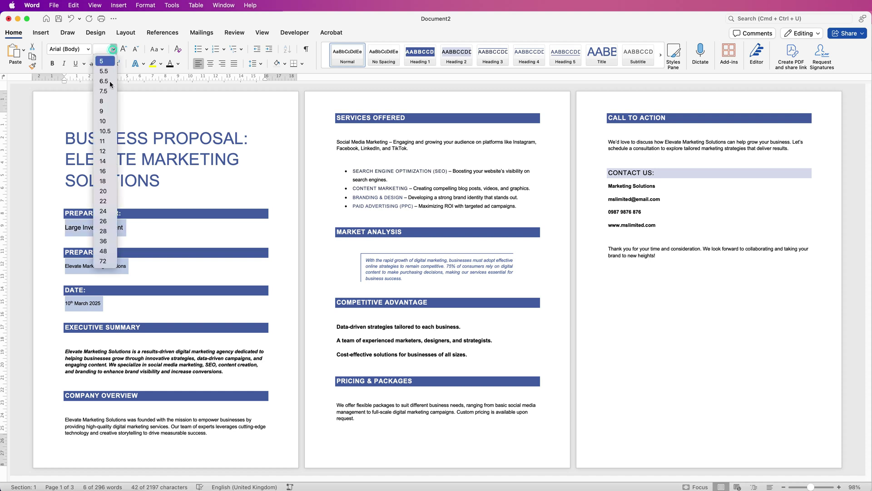
{"action": "left_click", "coordinate": [103, 182]}
{"action": "left_click", "coordinate": [114, 49]}
{"action": "left_click", "coordinate": [107, 170]}
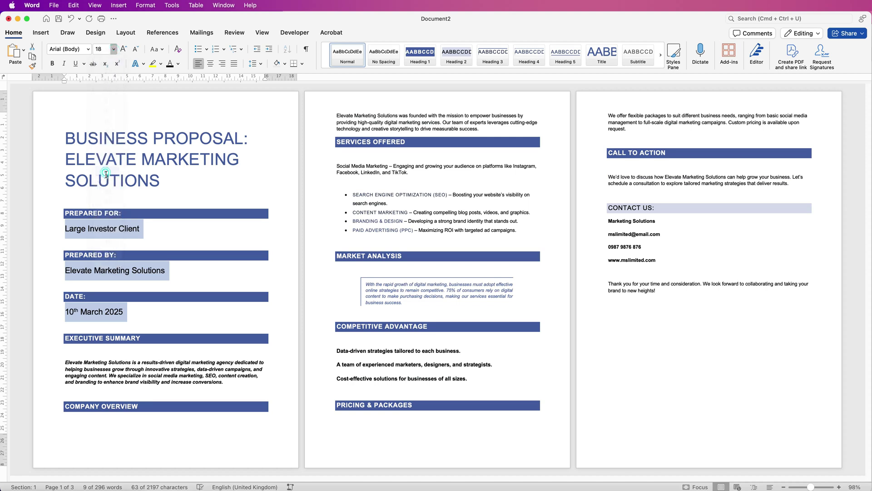
{"action": "left_click", "coordinate": [144, 235]}
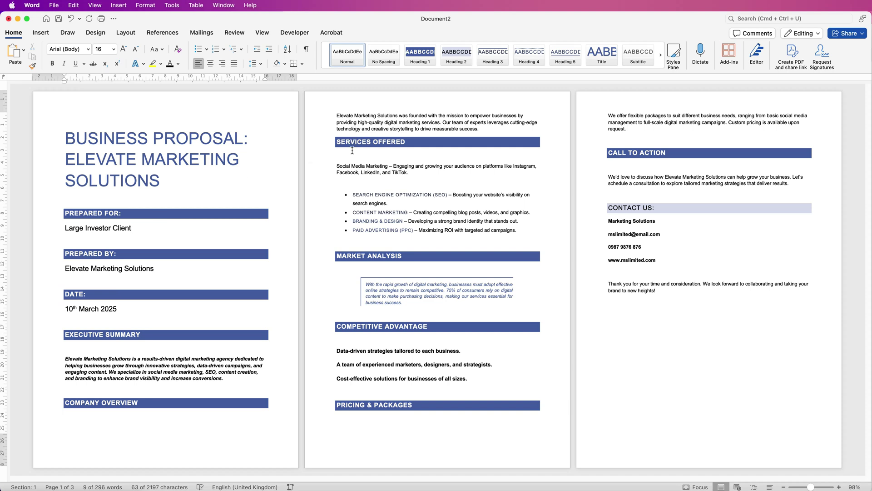
Step: Delete the blank lines above Prepared By, Date and Executive Summary, and add a blank line after the Company Overview paragraph
{"action": "left_click", "coordinate": [69, 240]}
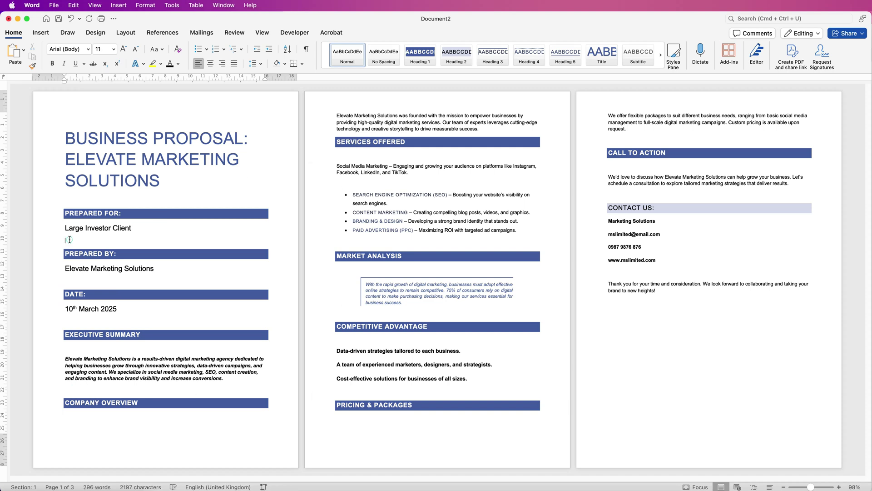
{"action": "key", "text": "BackSpace"}
{"action": "left_click", "coordinate": [68, 269]}
{"action": "key", "text": "BackSpace"}
{"action": "left_click", "coordinate": [65, 299]}
{"action": "key", "text": "BackSpace"}
{"action": "left_click", "coordinate": [207, 407]}
{"action": "key", "text": "Return"}
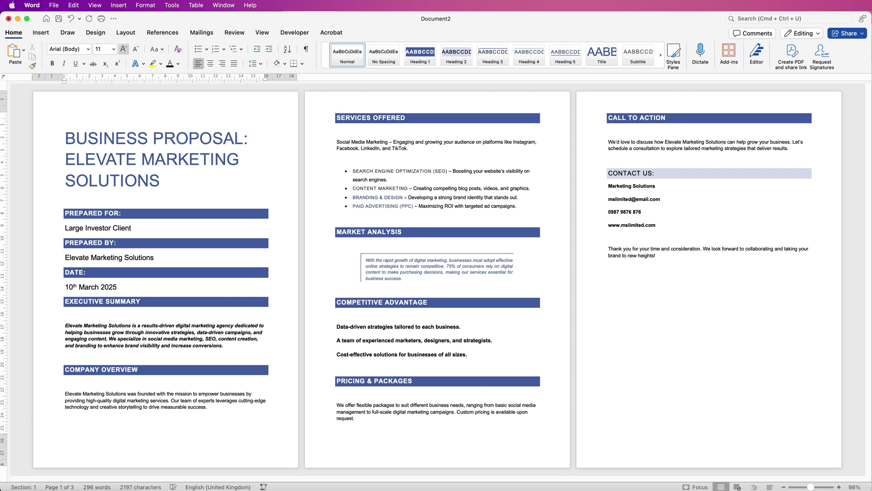
Step: Bring up the document-wide design and page background options
{"action": "left_click", "coordinate": [95, 32]}
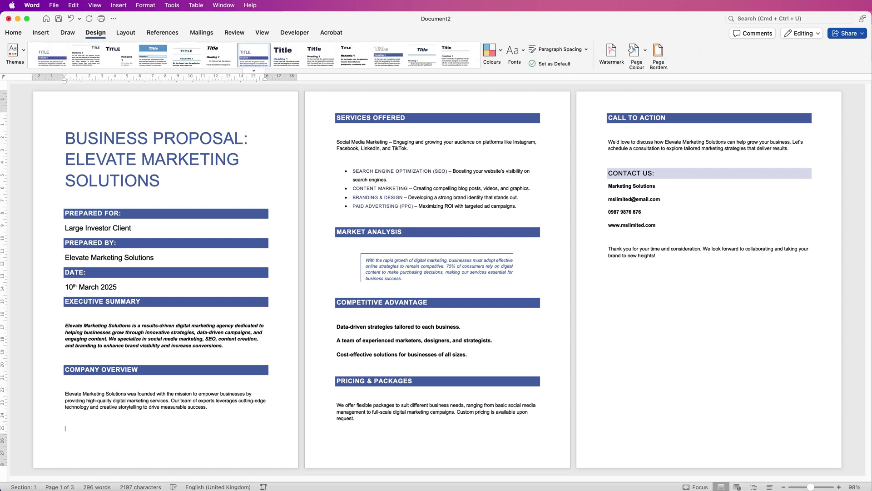